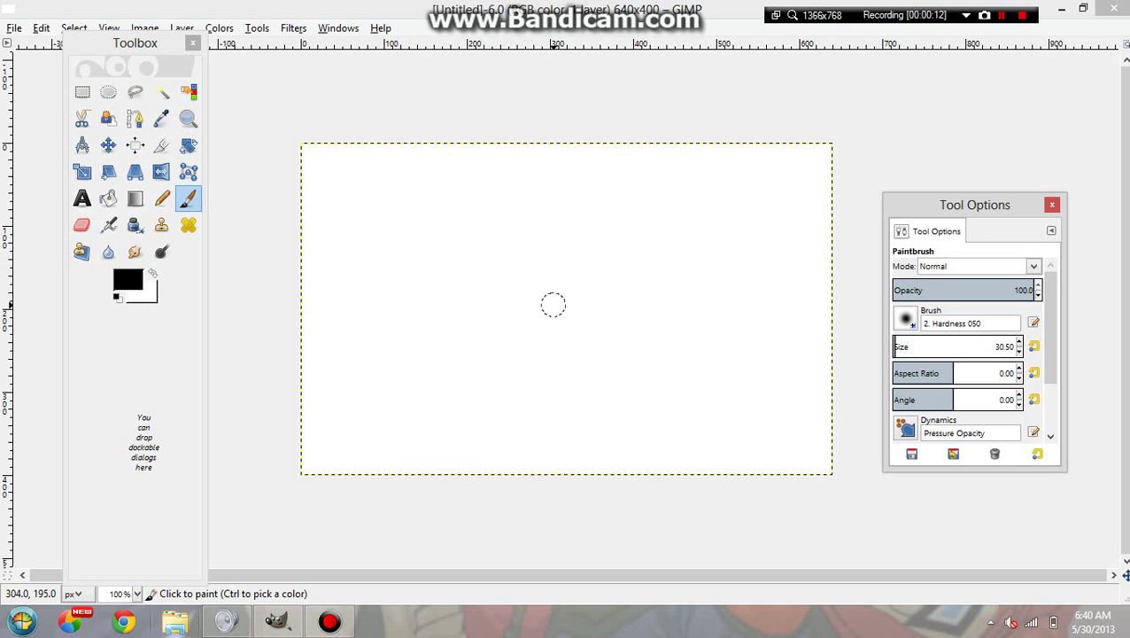
Paint a black heart outline left of the canvas centre with the 30.50 px Paintbrush and soften its edges with Smudge.
mouse_move(527, 252)
left_mouse_down()
mouse_move(505, 225)
mouse_move(445, 245)
mouse_move(478, 318)
mouse_move(542, 354)
mouse_move(577, 278)
mouse_move(581, 230)
mouse_move(529, 251)
left_mouse_up()
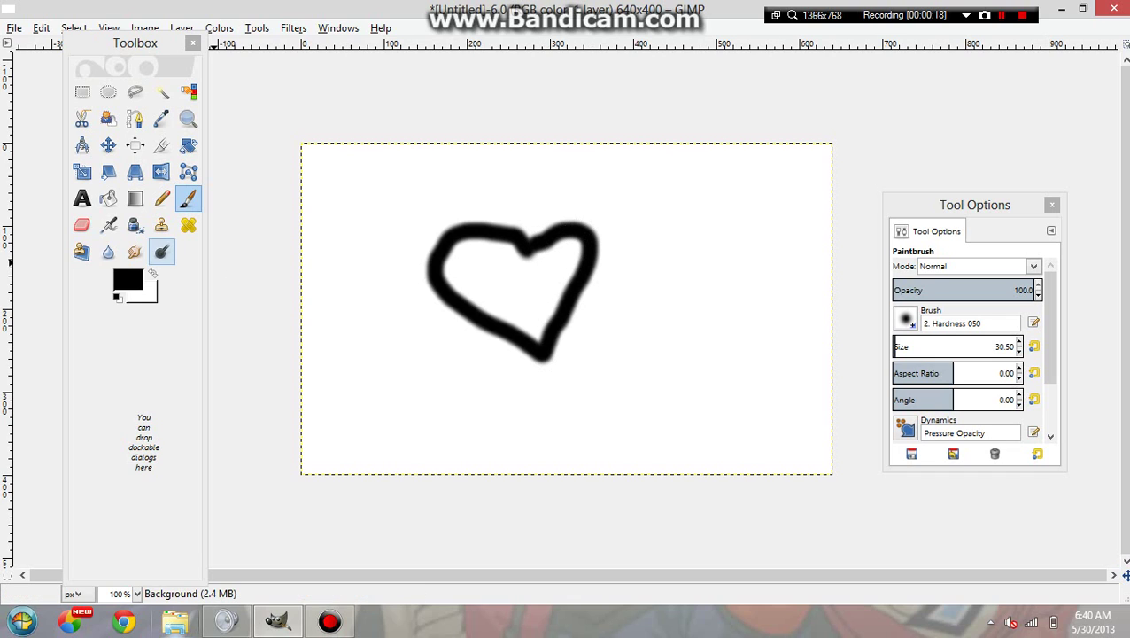
left_click(135, 252)
mouse_move(511, 344)
left_mouse_down()
mouse_move(544, 372)
mouse_move(472, 310)
mouse_move(561, 392)
mouse_move(486, 314)
mouse_move(551, 378)
mouse_move(465, 330)
mouse_move(514, 364)
mouse_move(434, 271)
mouse_move(464, 232)
left_mouse_up()
mouse_move(529, 254)
left_mouse_down()
mouse_move(503, 238)
mouse_move(589, 221)
mouse_move(600, 267)
mouse_move(588, 312)
mouse_move(591, 242)
mouse_move(576, 333)
mouse_move(589, 265)
mouse_move(570, 318)
mouse_move(601, 256)
mouse_move(557, 375)
mouse_move(580, 265)
mouse_move(561, 367)
mouse_move(575, 277)
mouse_move(583, 288)
mouse_move(607, 232)
mouse_move(572, 319)
mouse_move(587, 236)
mouse_move(475, 241)
mouse_move(554, 227)
mouse_move(448, 228)
left_mouse_up()
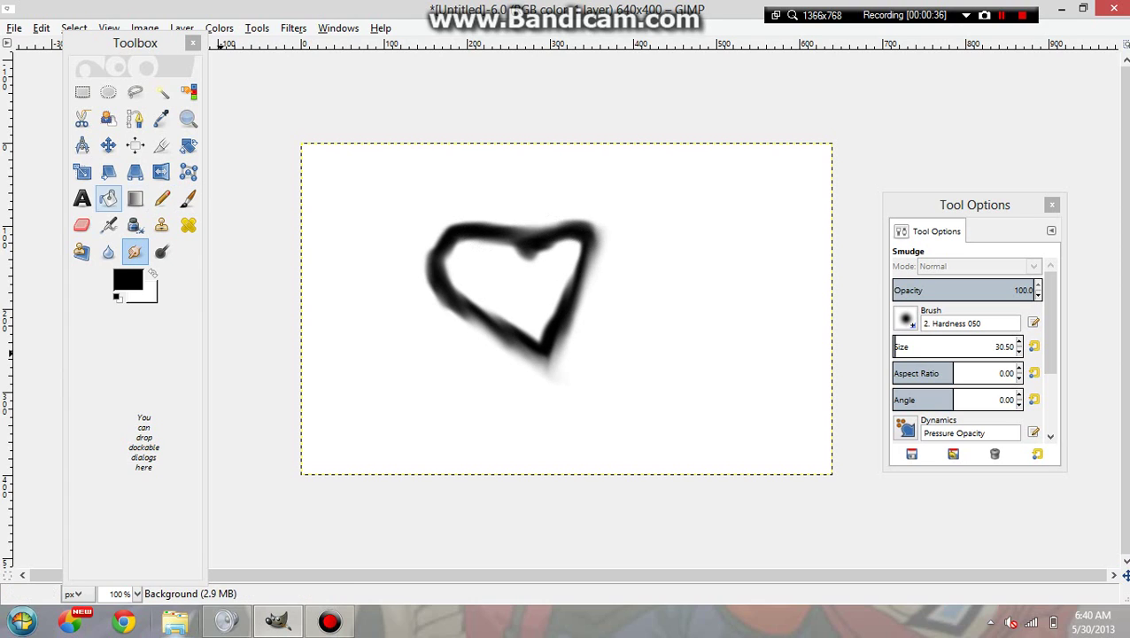
Bucket-fill the inside of the heart with black and smudge the white rim between fill and outline.
left_click(108, 198)
left_click(514, 284)
left_click(135, 251)
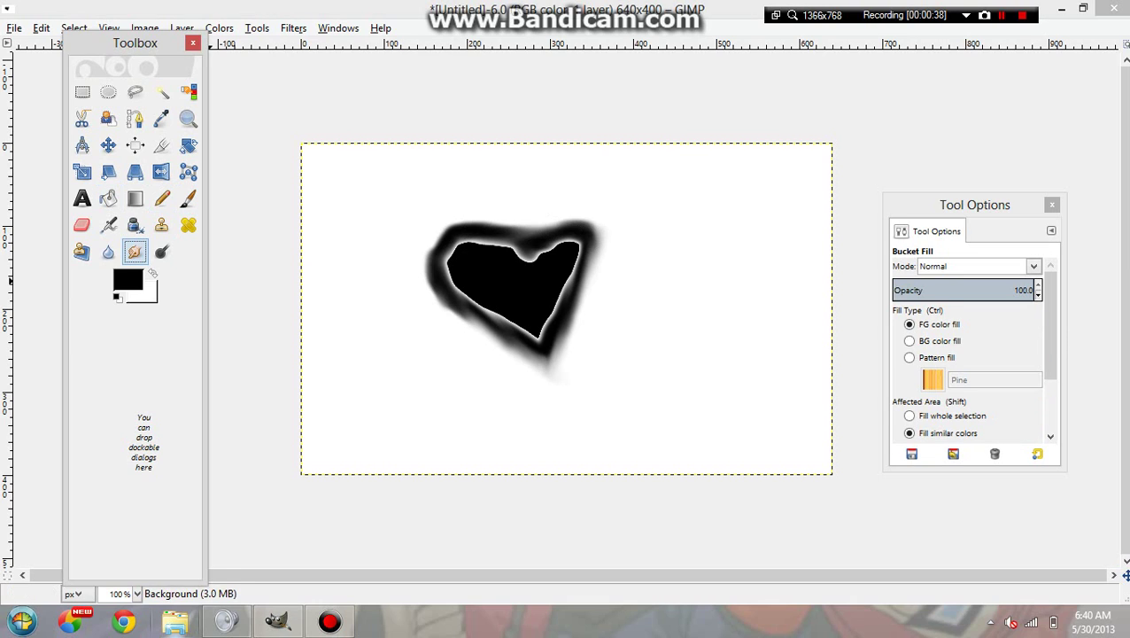
mouse_move(450, 270)
left_mouse_down()
mouse_move(517, 323)
mouse_move(485, 310)
mouse_move(540, 329)
mouse_move(533, 317)
mouse_move(533, 337)
mouse_move(523, 318)
mouse_move(508, 322)
mouse_move(545, 345)
mouse_move(531, 327)
mouse_move(556, 306)
mouse_move(547, 327)
mouse_move(578, 247)
mouse_move(553, 311)
mouse_move(572, 250)
mouse_move(541, 263)
mouse_move(589, 226)
mouse_move(524, 258)
mouse_move(498, 235)
mouse_move(449, 256)
mouse_move(501, 240)
mouse_move(525, 254)
mouse_move(491, 241)
mouse_move(446, 254)
left_mouse_up()
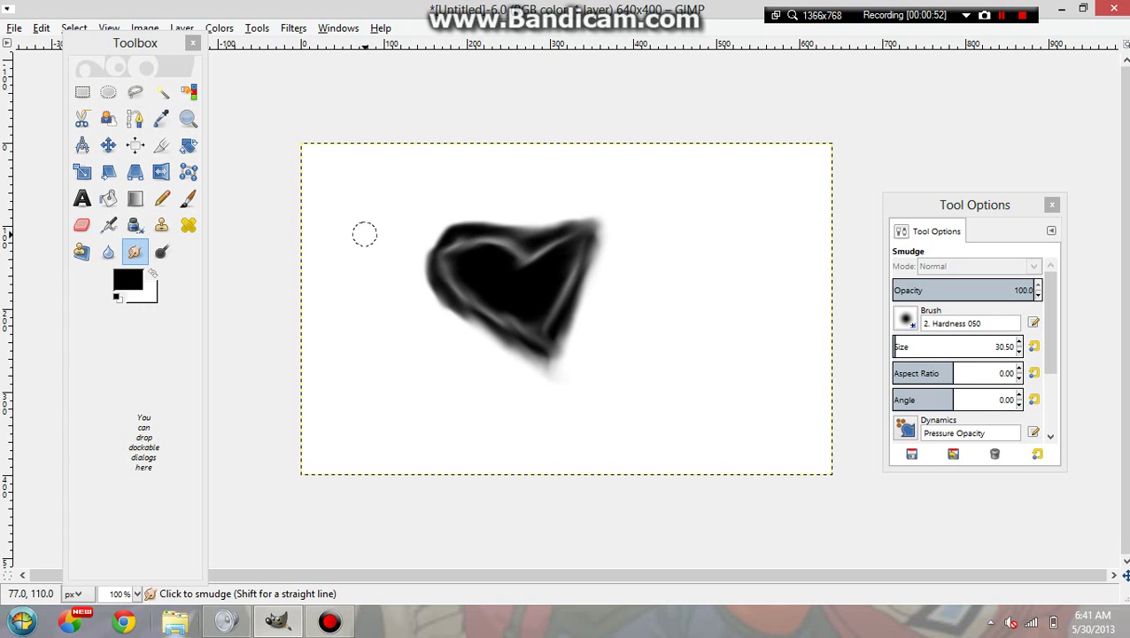
Bucket-fill the white background around the heart with black and smudge the heart's light edges outward.
left_click(109, 199)
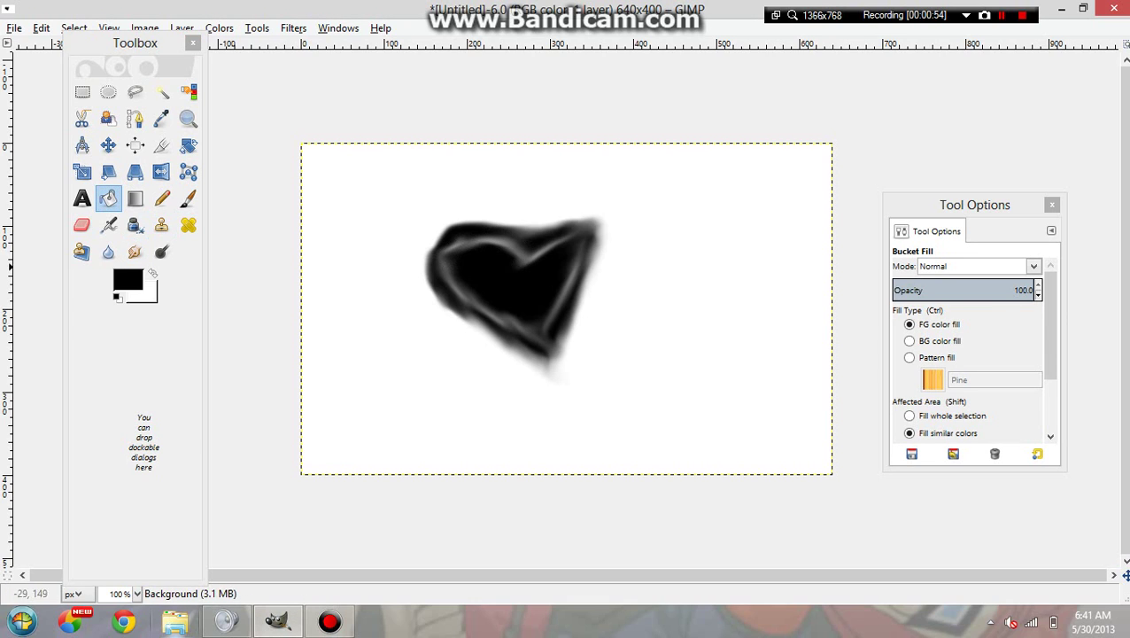
left_click(391, 336)
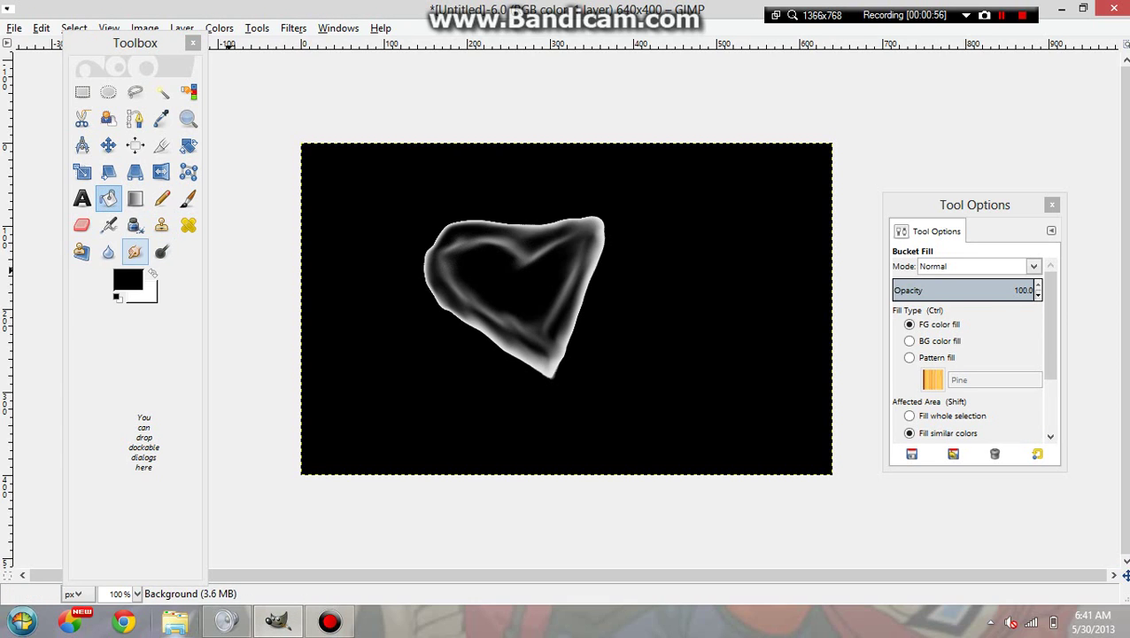
left_click(135, 252)
mouse_move(500, 236)
left_mouse_down()
mouse_move(453, 232)
mouse_move(461, 215)
mouse_move(511, 210)
mouse_move(438, 247)
mouse_move(466, 220)
mouse_move(434, 328)
mouse_move(446, 346)
mouse_move(414, 238)
mouse_move(448, 291)
mouse_move(552, 381)
mouse_move(528, 340)
mouse_move(546, 363)
mouse_move(595, 227)
mouse_move(553, 367)
mouse_move(599, 242)
mouse_move(608, 245)
mouse_move(593, 254)
mouse_move(605, 194)
mouse_move(600, 216)
mouse_move(549, 232)
mouse_move(493, 235)
mouse_move(588, 212)
mouse_move(453, 226)
mouse_move(428, 243)
left_mouse_up()
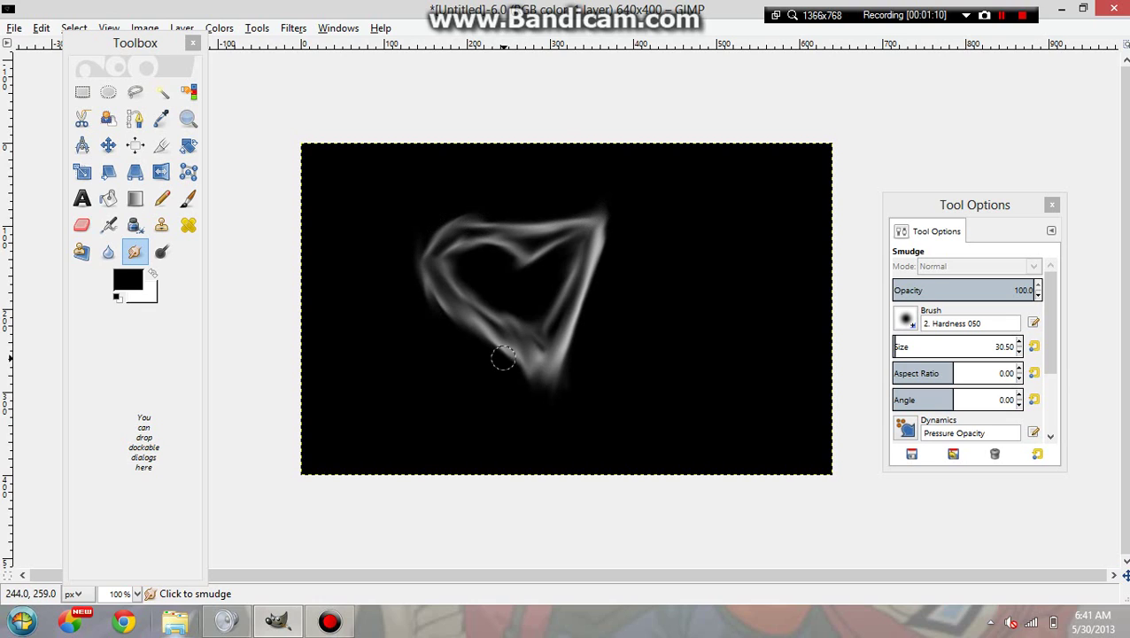
mouse_move(502, 357)
left_mouse_down()
mouse_move(543, 396)
mouse_move(545, 348)
mouse_move(510, 323)
mouse_move(548, 376)
mouse_move(470, 313)
mouse_move(578, 376)
mouse_move(529, 349)
mouse_move(529, 386)
mouse_move(579, 248)
mouse_move(537, 377)
mouse_move(597, 239)
mouse_move(555, 356)
mouse_move(583, 262)
mouse_move(558, 408)
mouse_move(599, 255)
mouse_move(547, 389)
mouse_move(589, 250)
mouse_move(548, 333)
mouse_move(598, 219)
mouse_move(534, 336)
mouse_move(614, 224)
left_mouse_up()
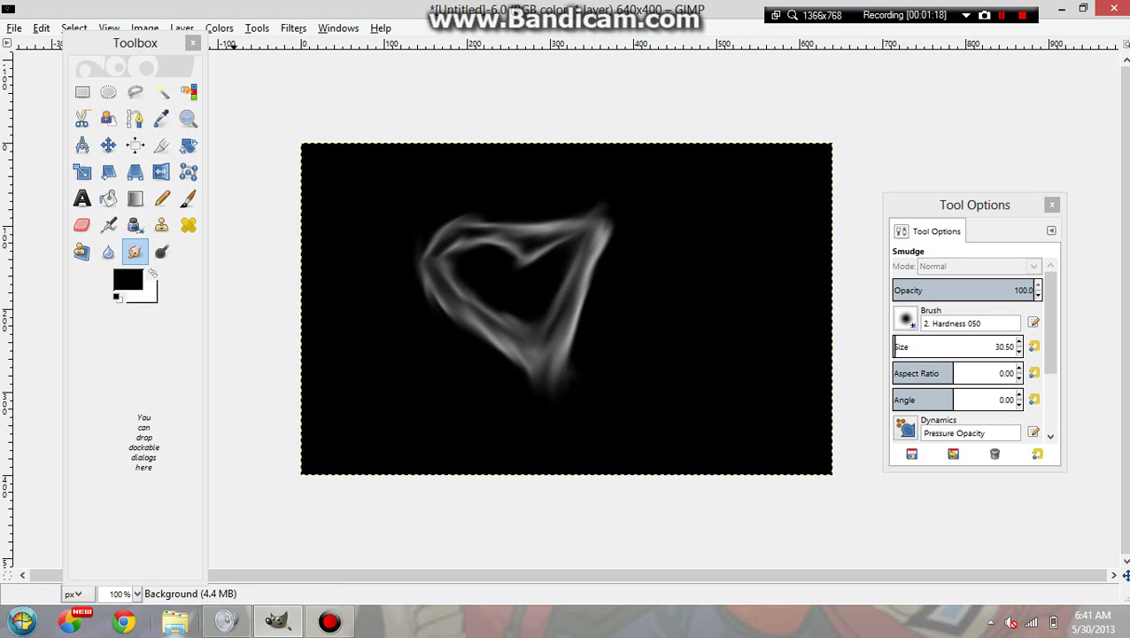
Apply the Softglow filter to the heart image with glow radius 10, brightness 0.75 and sharpness 0.85.
left_click(219, 28)
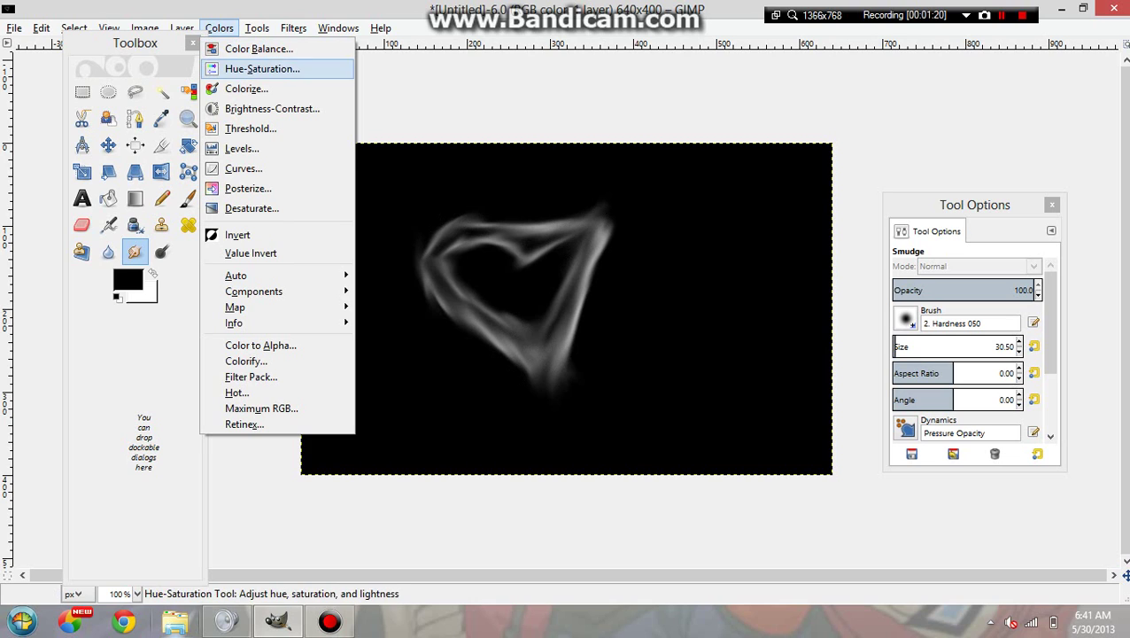
mouse_move(237, 275)
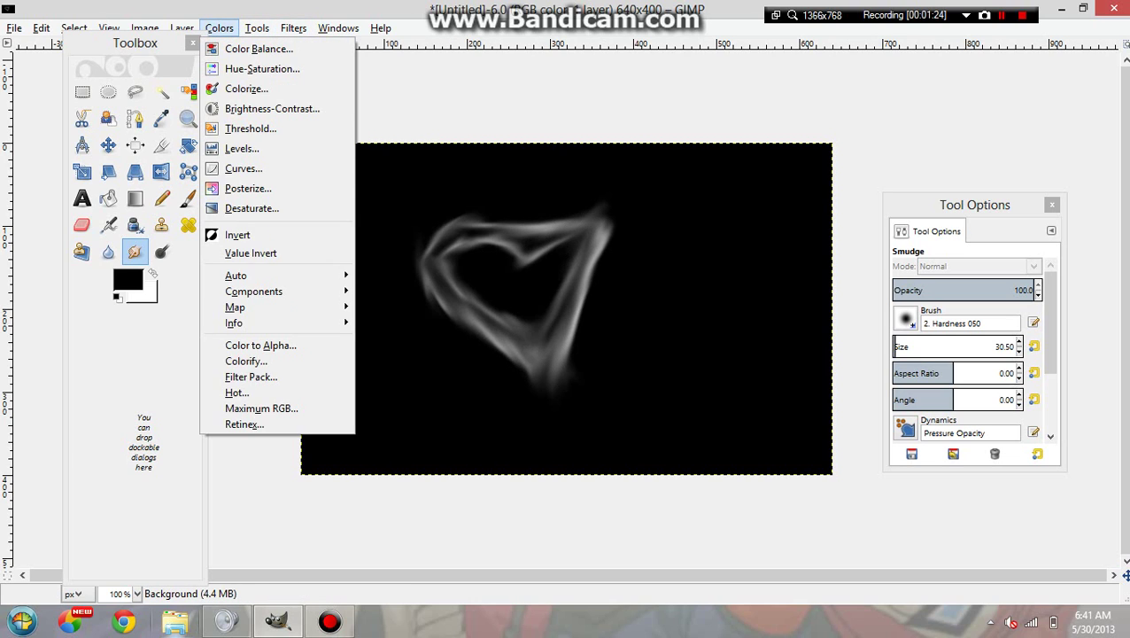
mouse_move(354, 203)
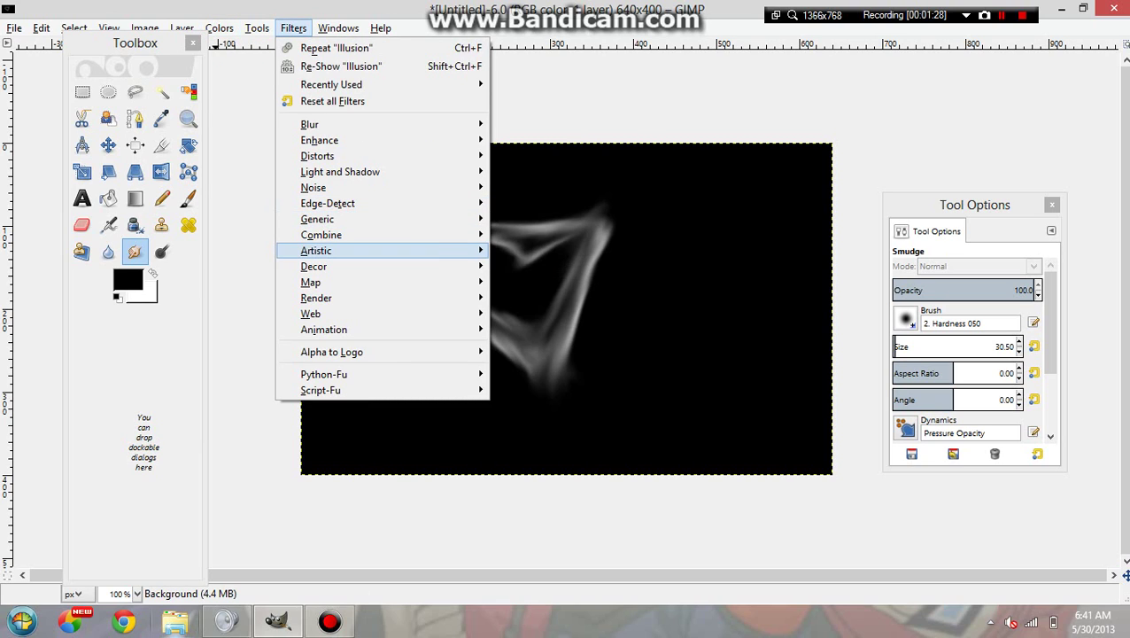
mouse_move(354, 251)
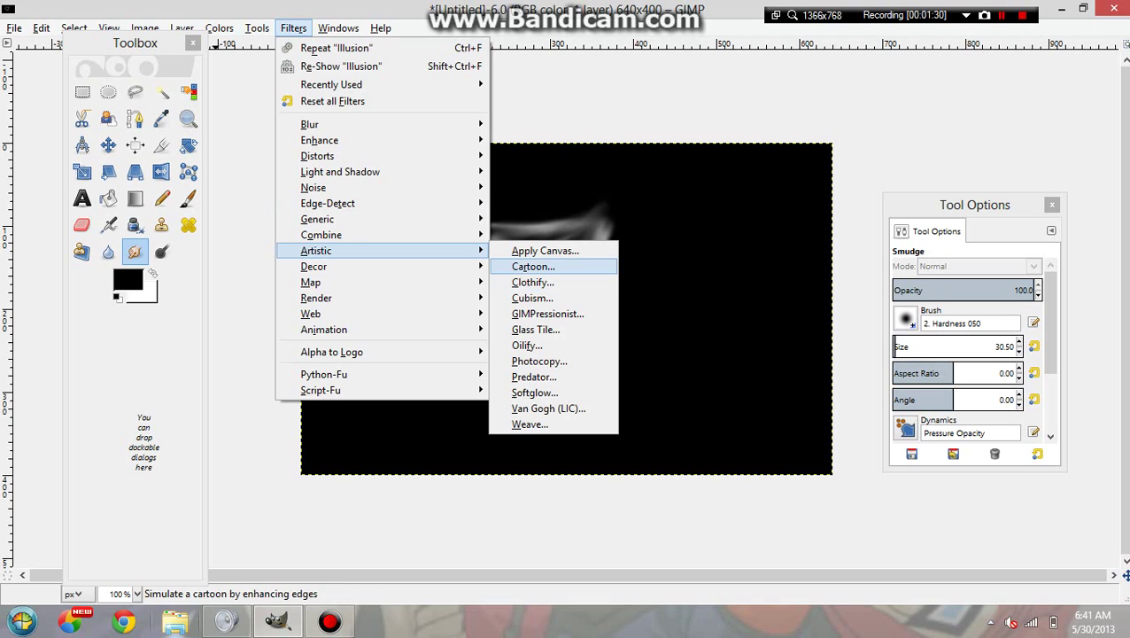
left_click(535, 393)
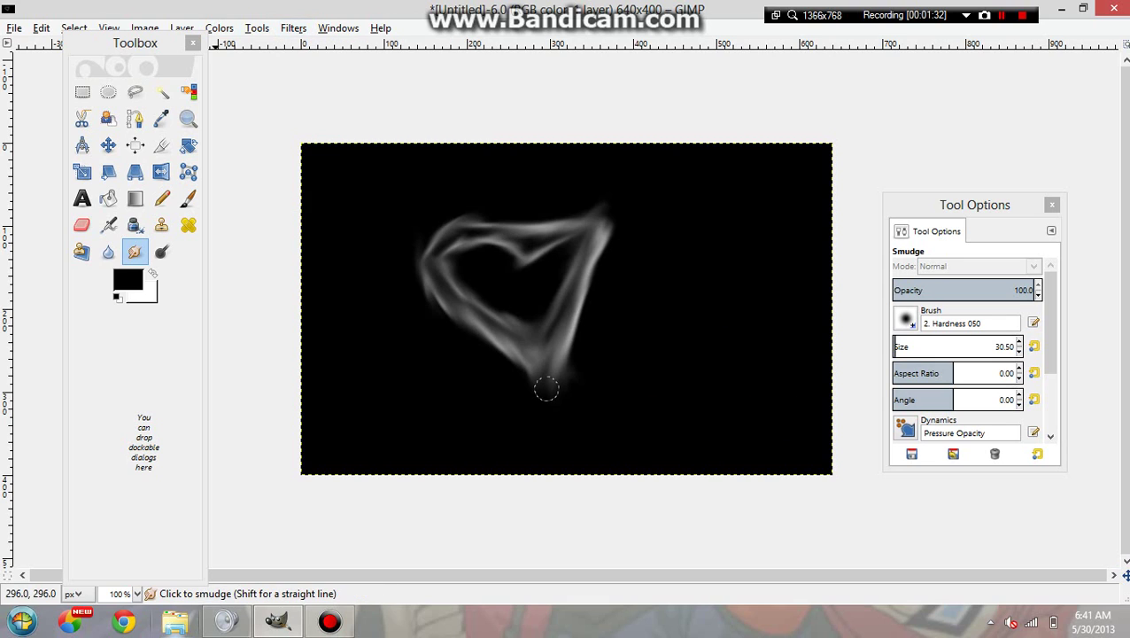
left_click_drag(640, 232, 640, 246)
left_click_drag(501, 359, 550, 359)
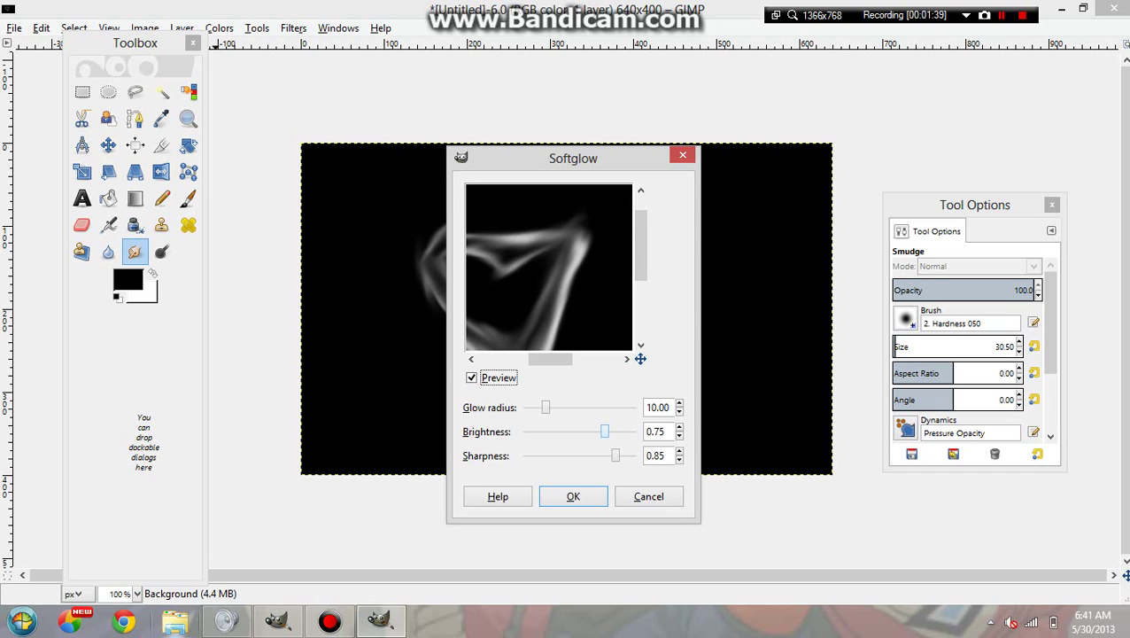
left_click(573, 496)
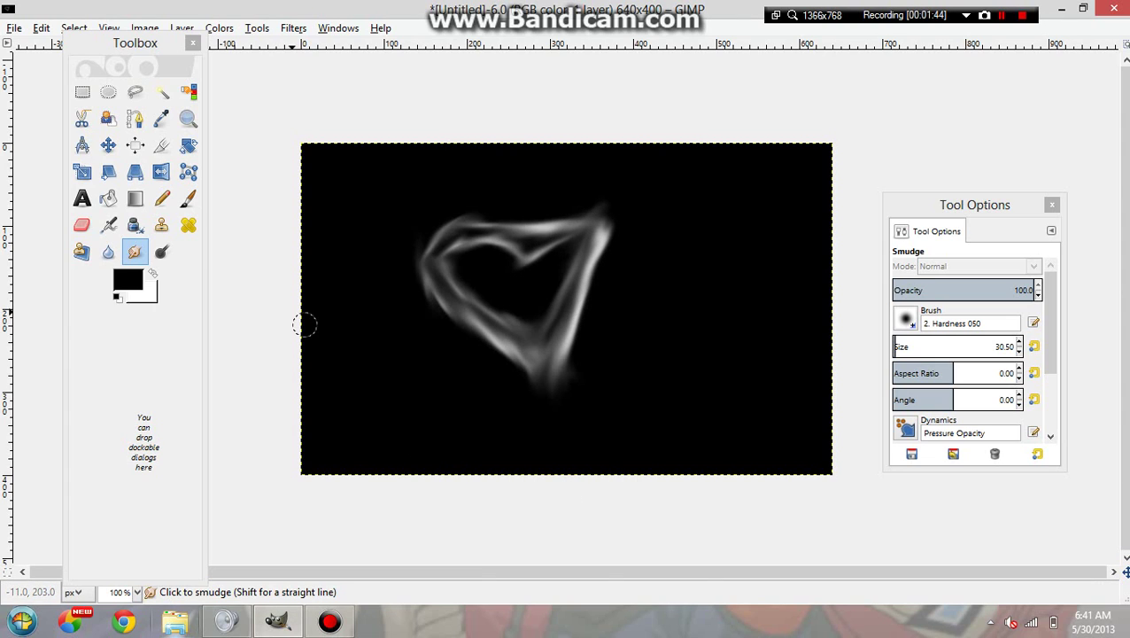
Apply Lighting Effects with the light source placed just above the heart's upper-left part.
left_click(257, 27)
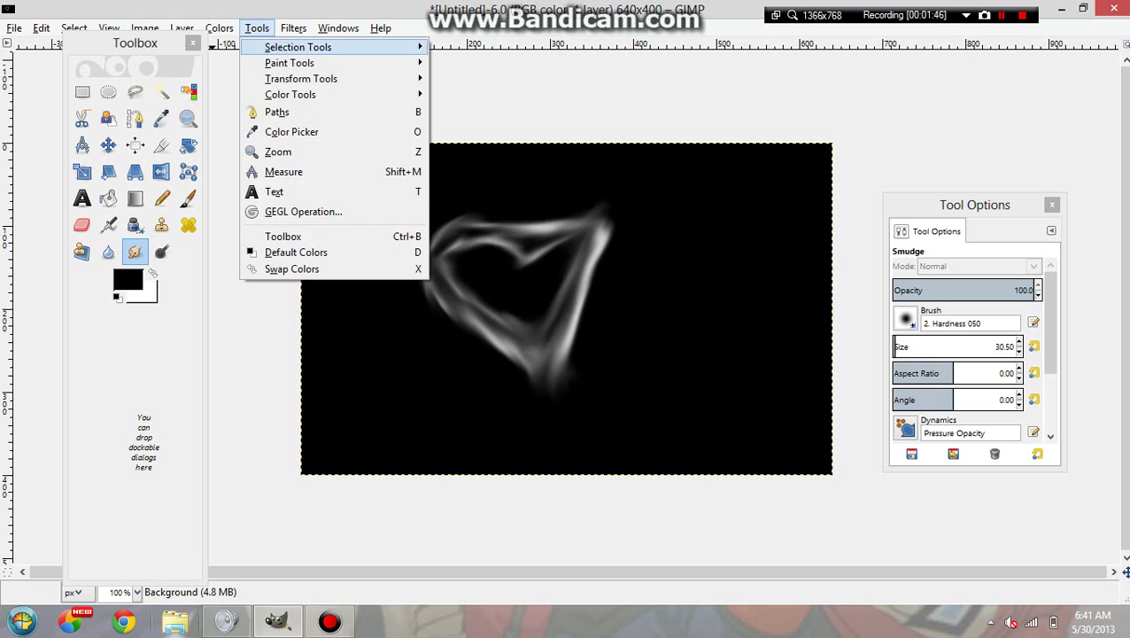
mouse_move(293, 27)
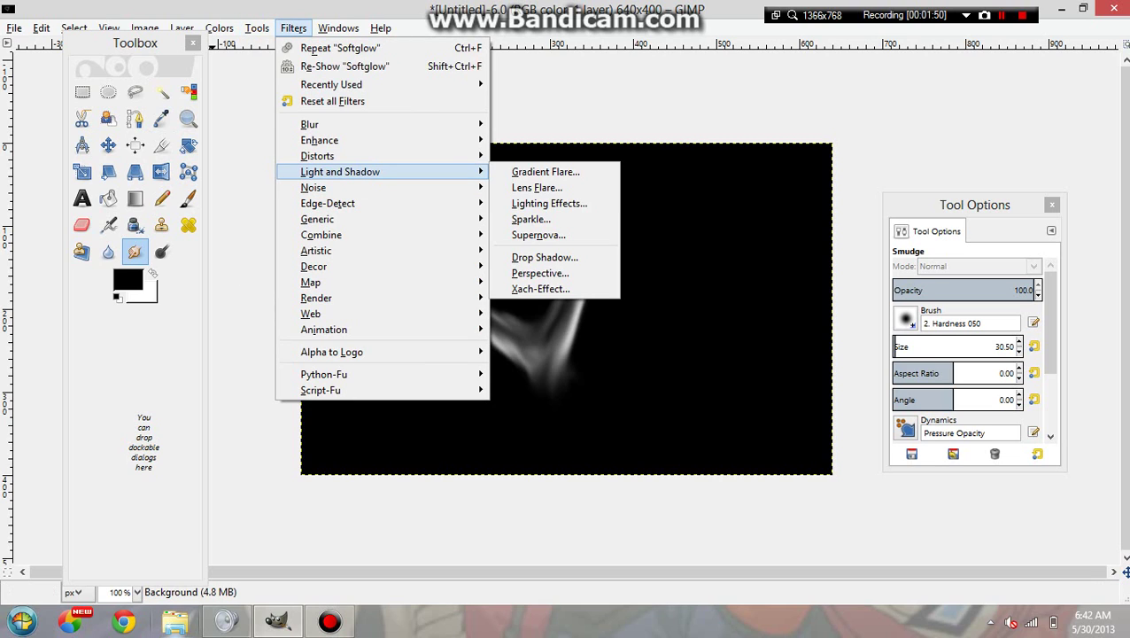
left_click(552, 199)
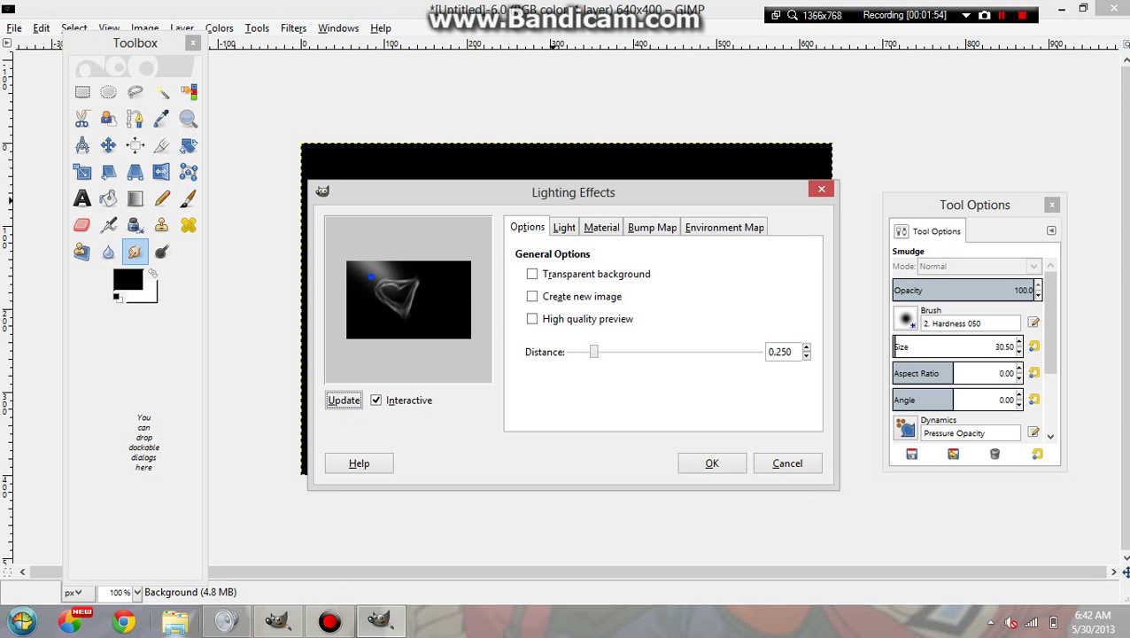
mouse_move(398, 291)
left_mouse_down()
mouse_move(397, 275)
mouse_move(384, 292)
mouse_move(380, 266)
mouse_move(385, 275)
left_mouse_up()
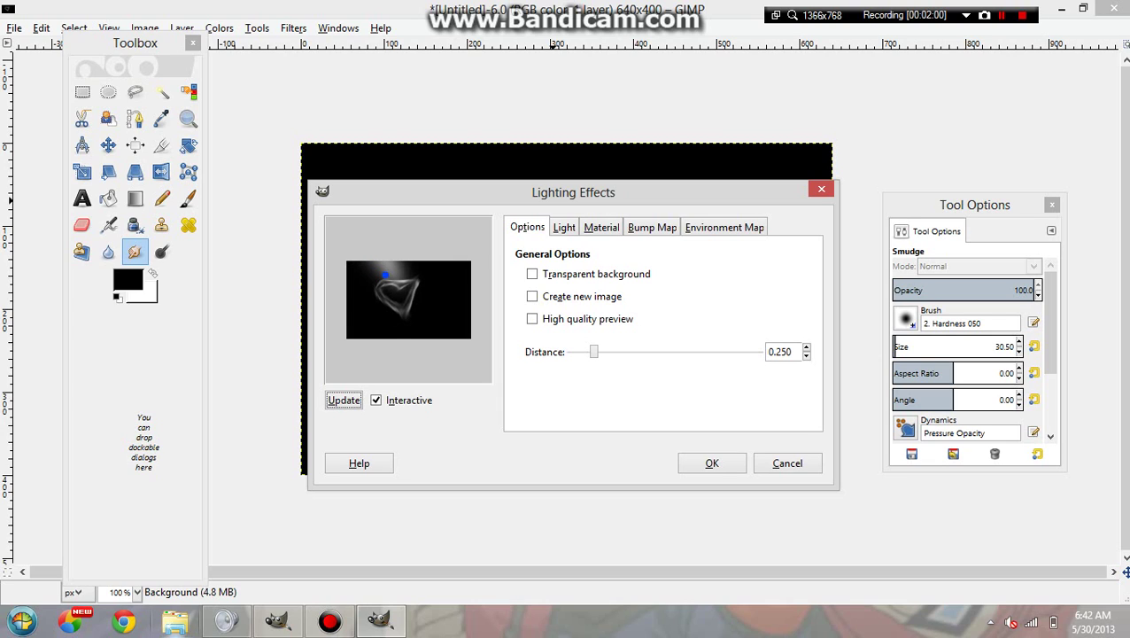
left_click(690, 458)
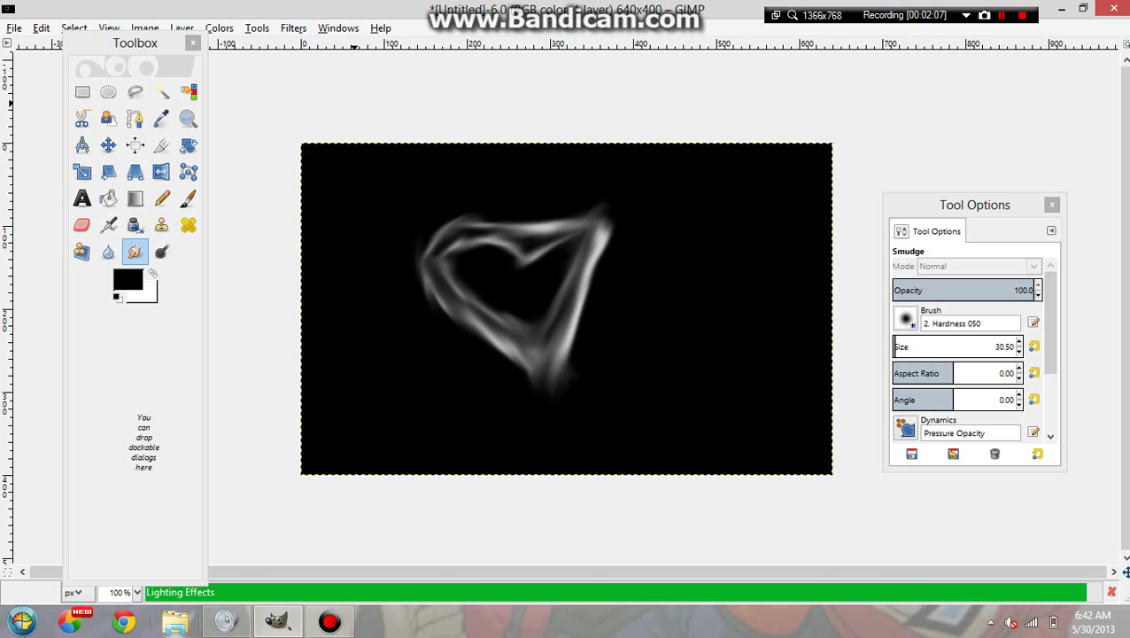
Try to apply the Blend animation filter to the heart image.
left_click(293, 27)
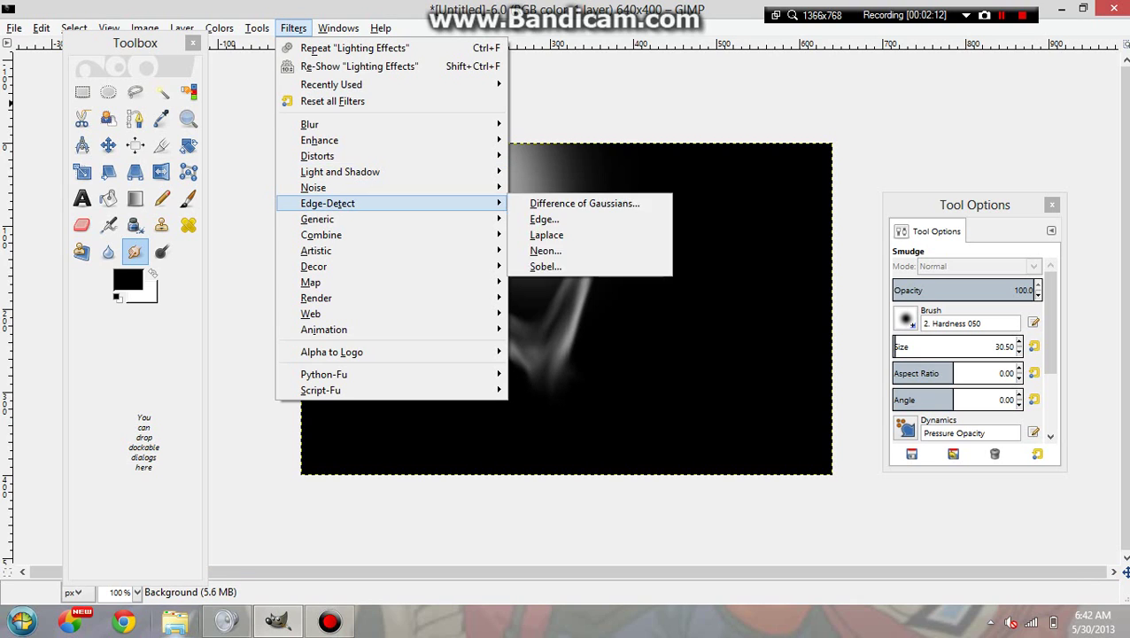
mouse_move(310, 281)
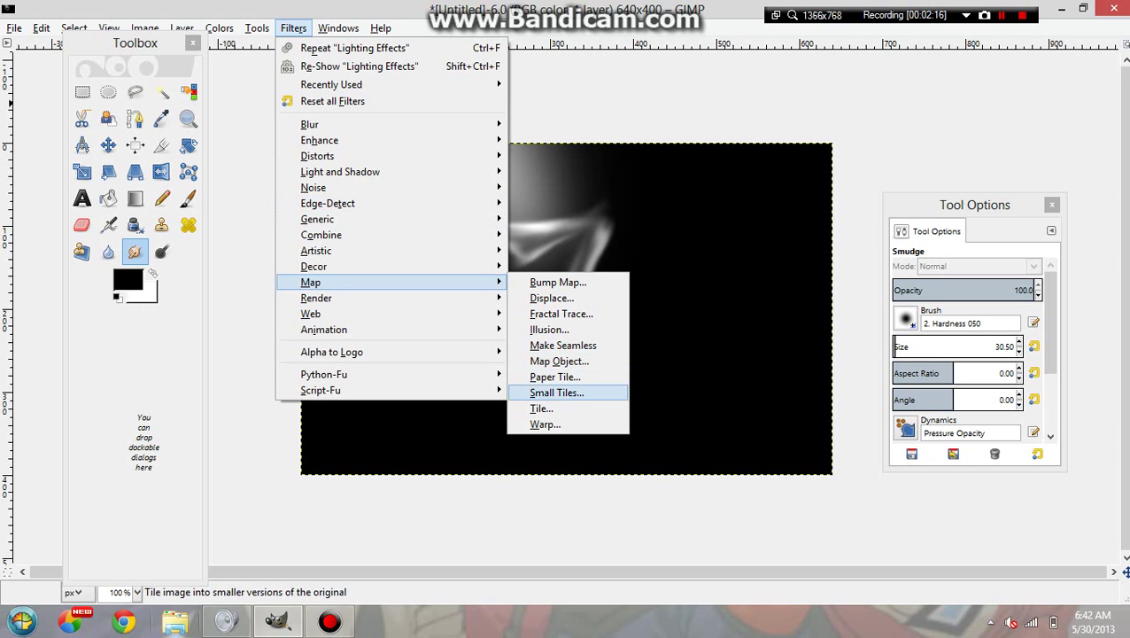
mouse_move(324, 328)
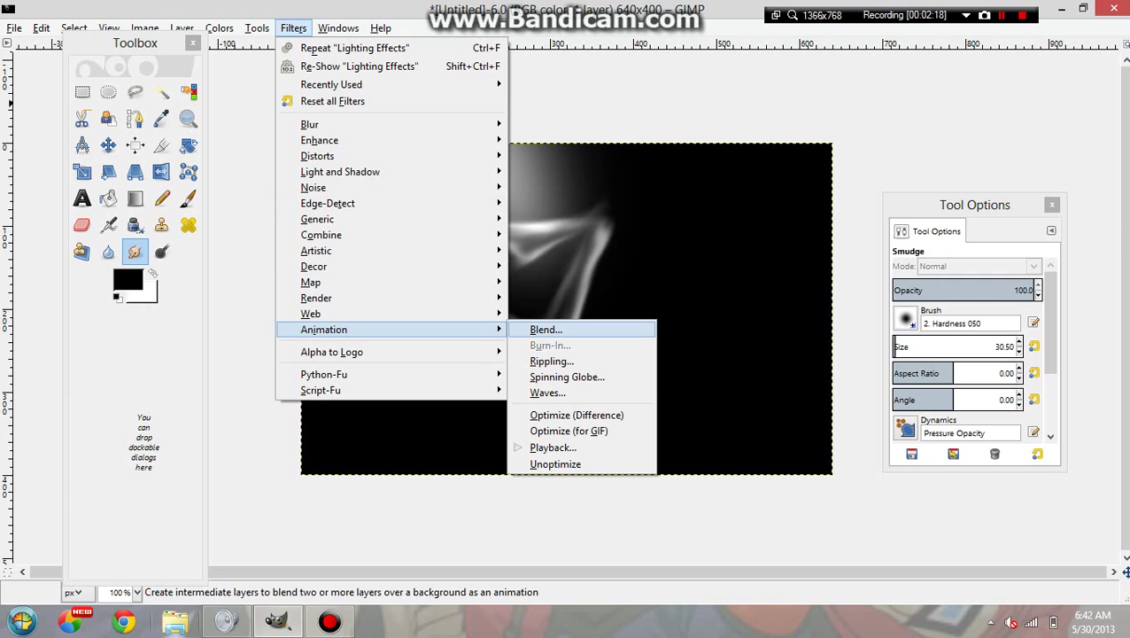
left_click(590, 330)
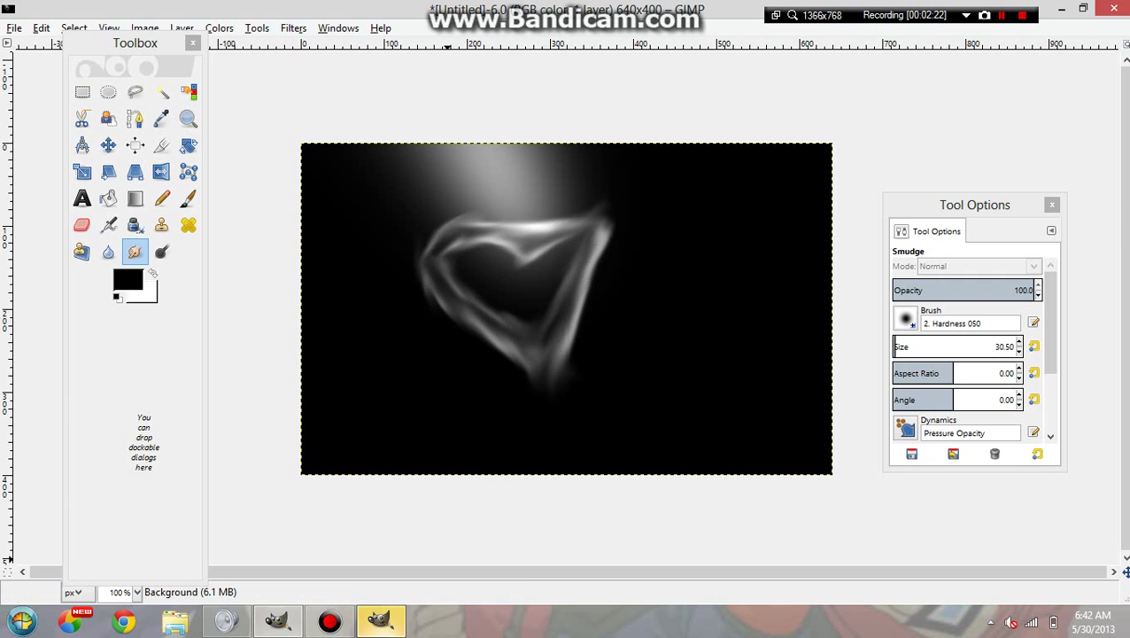
left_click(595, 411)
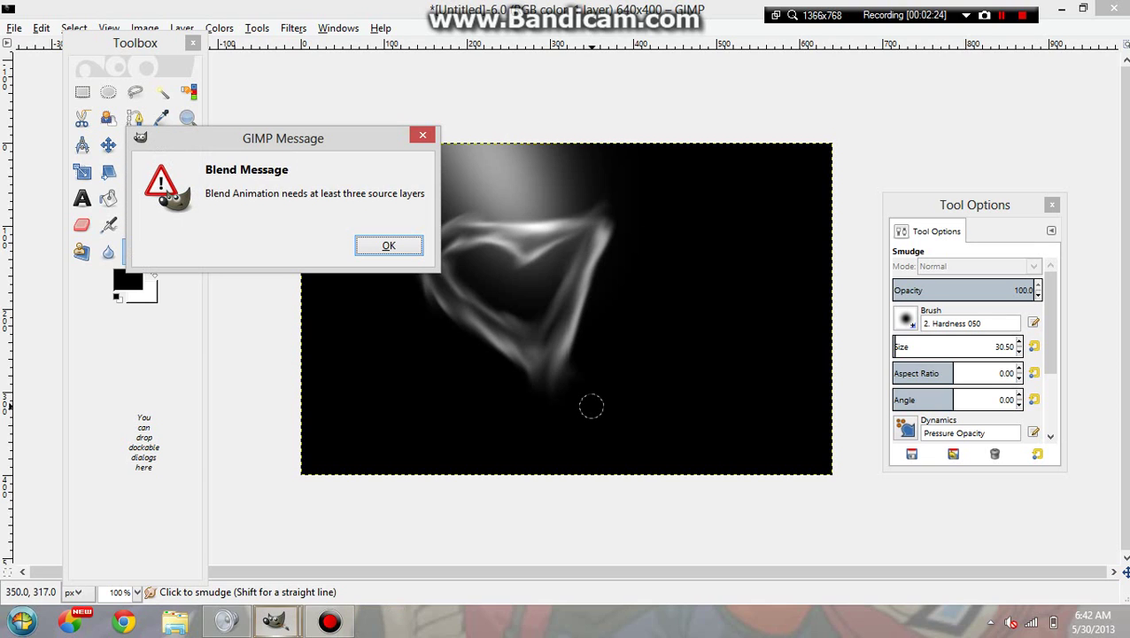
left_click(389, 245)
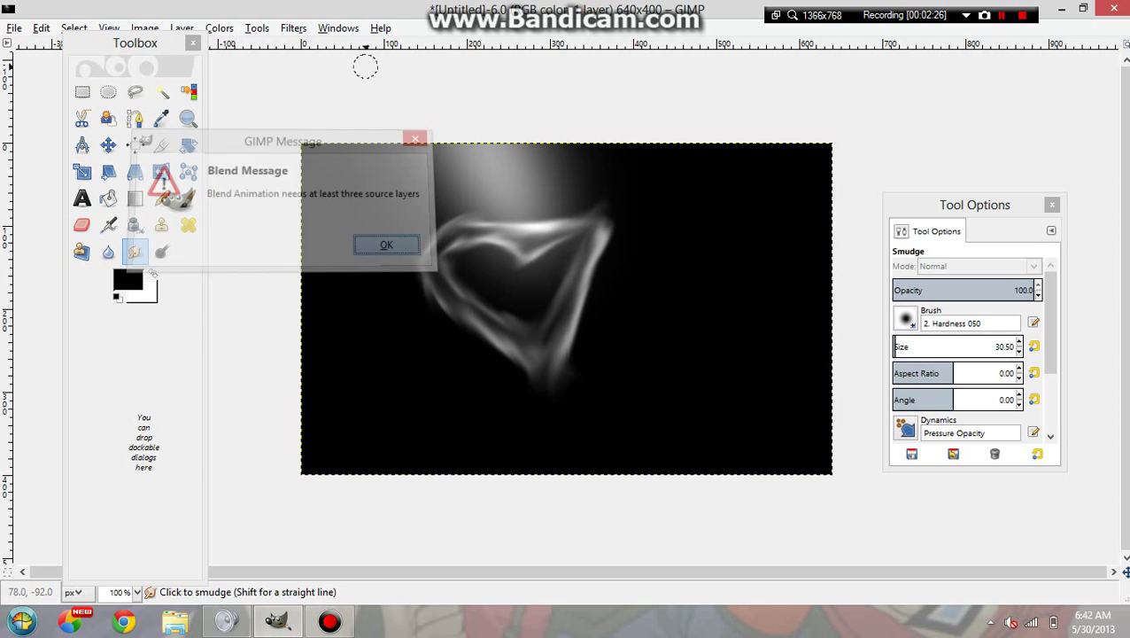
left_click(293, 28)
mouse_move(372, 187)
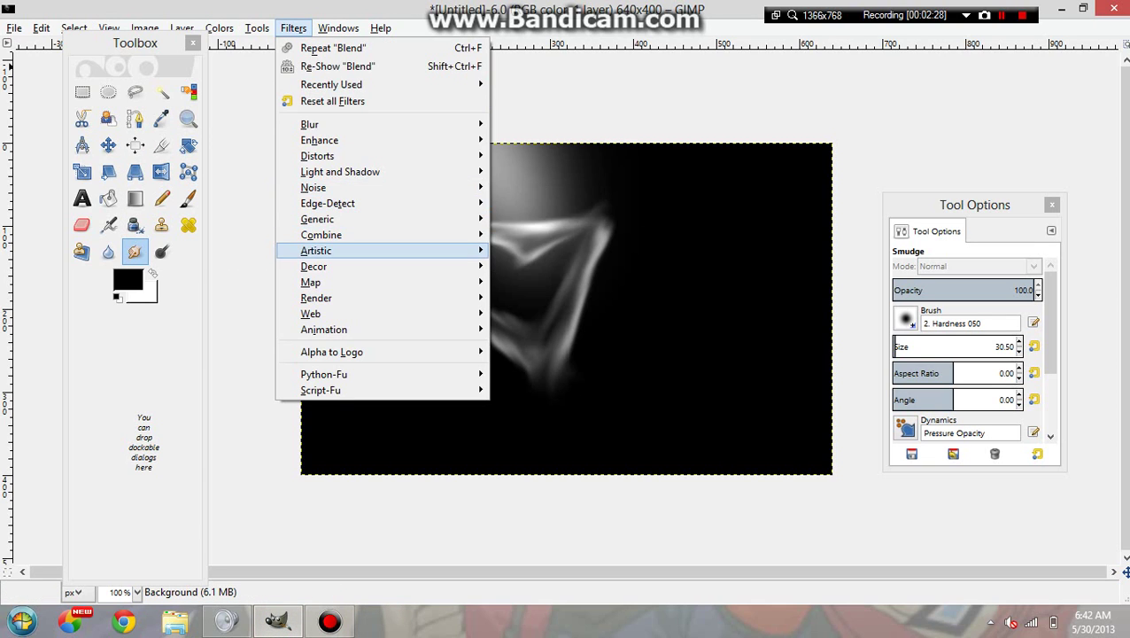
mouse_move(372, 250)
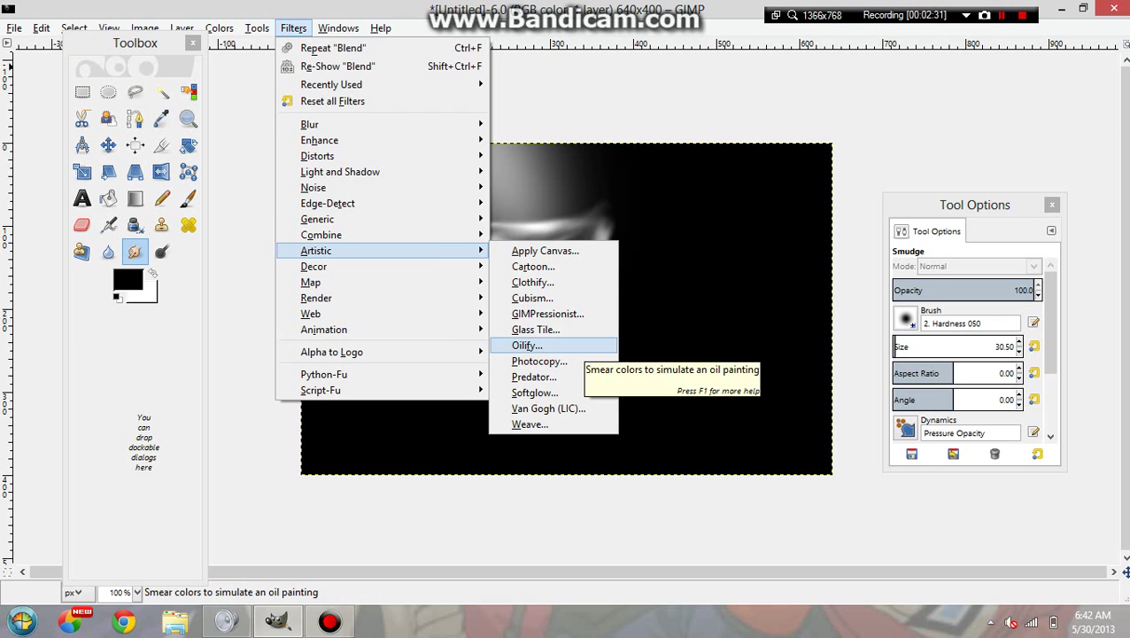
left_click(571, 346)
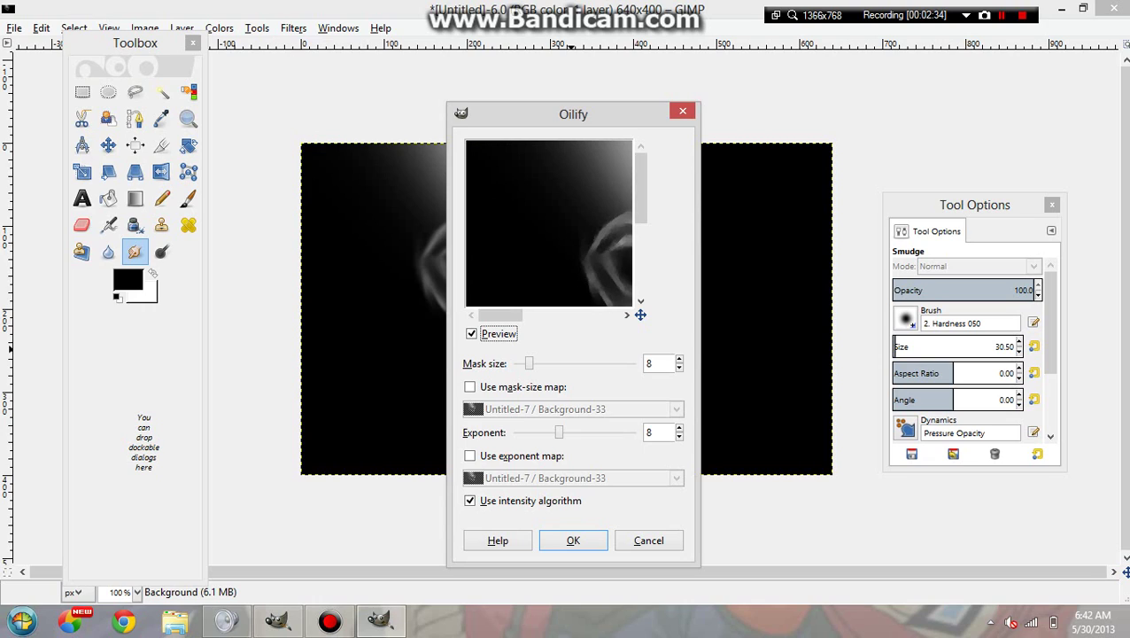
left_click_drag(501, 314, 539, 314)
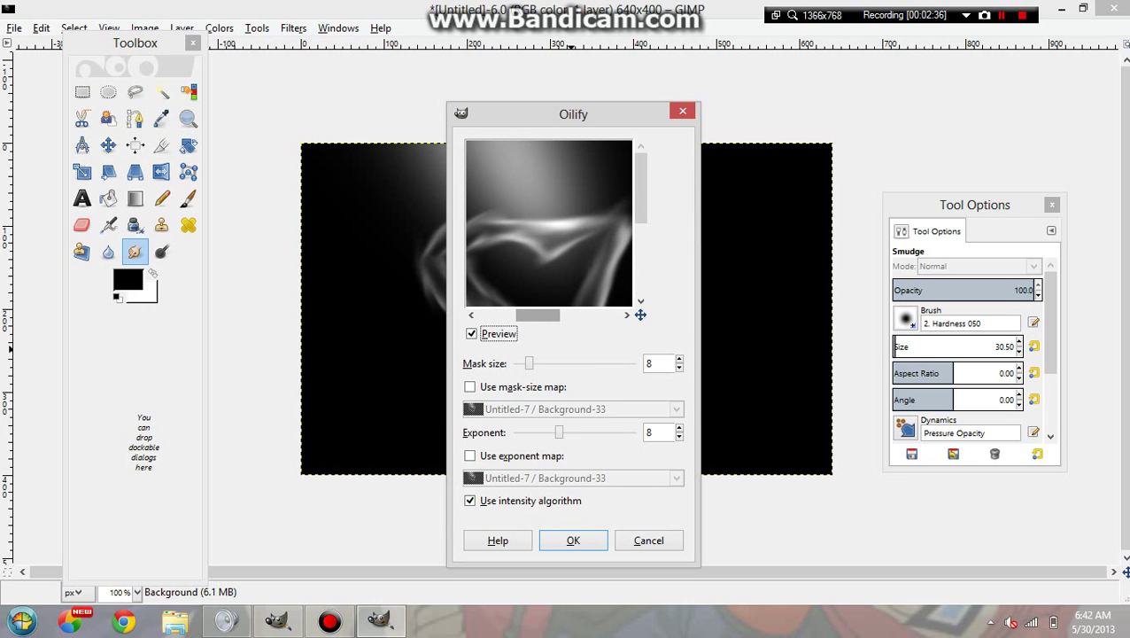
mouse_move(640, 188)
left_mouse_down()
mouse_move(640, 214)
mouse_move(641, 200)
left_mouse_up()
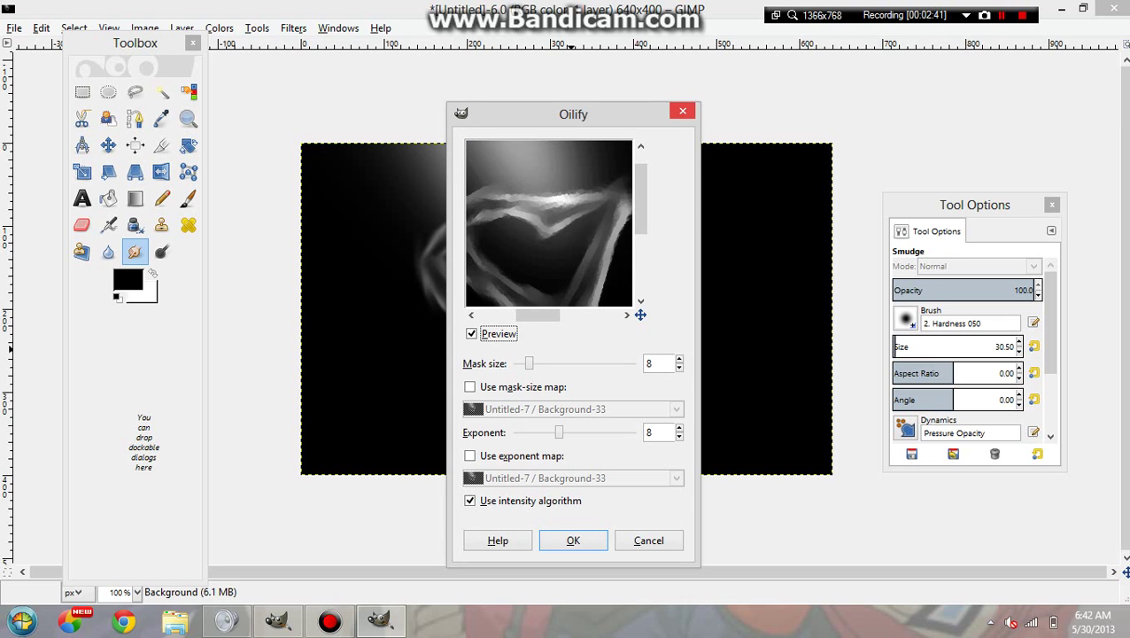
left_click(683, 111)
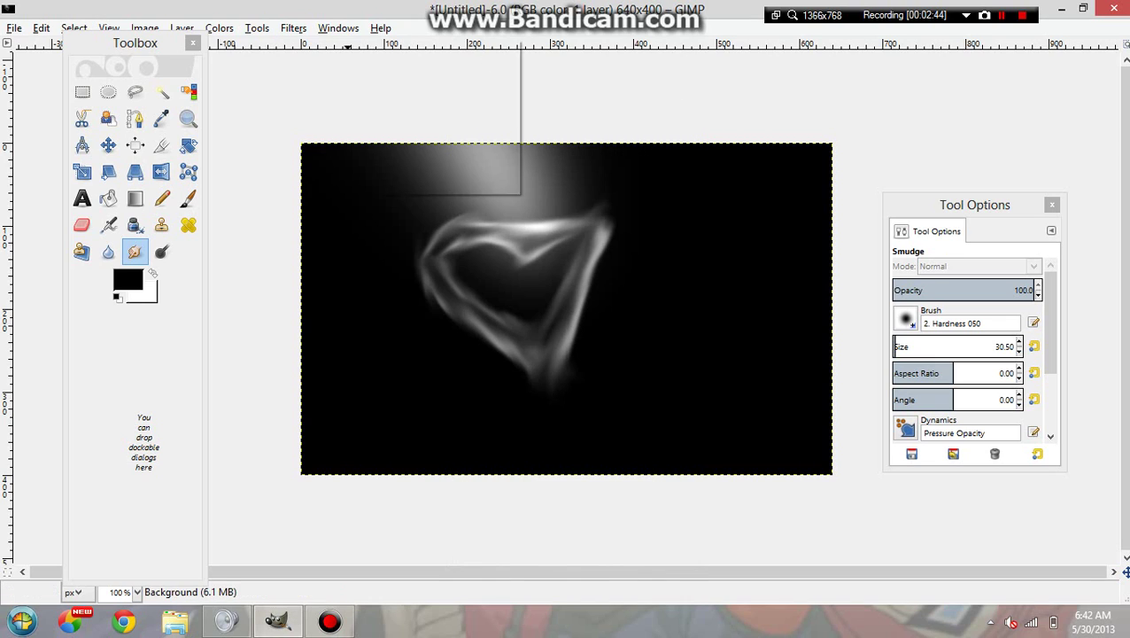
Apply the Flame filter with its offered settings to the heart image, undoing the first render and repeating the filter.
left_click(293, 28)
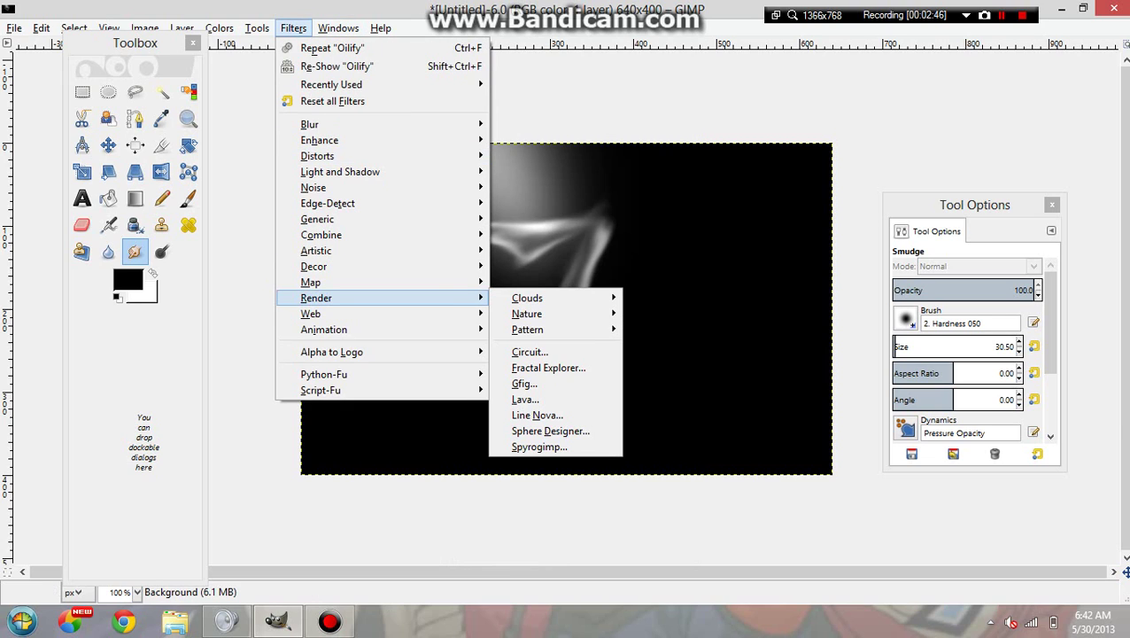
mouse_move(532, 314)
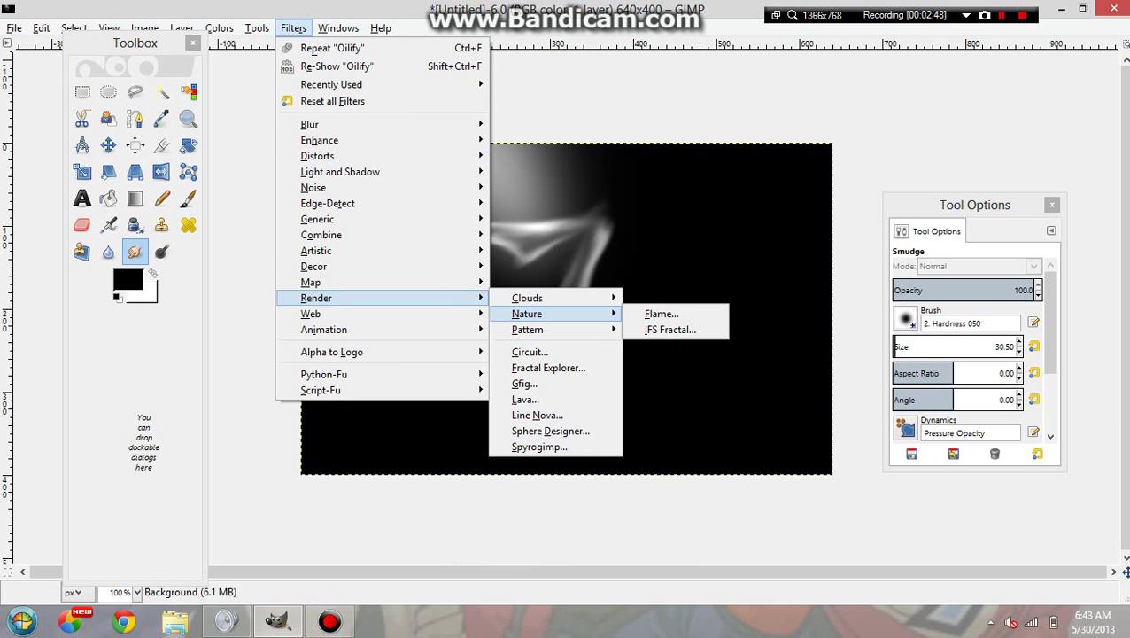
left_click(664, 315)
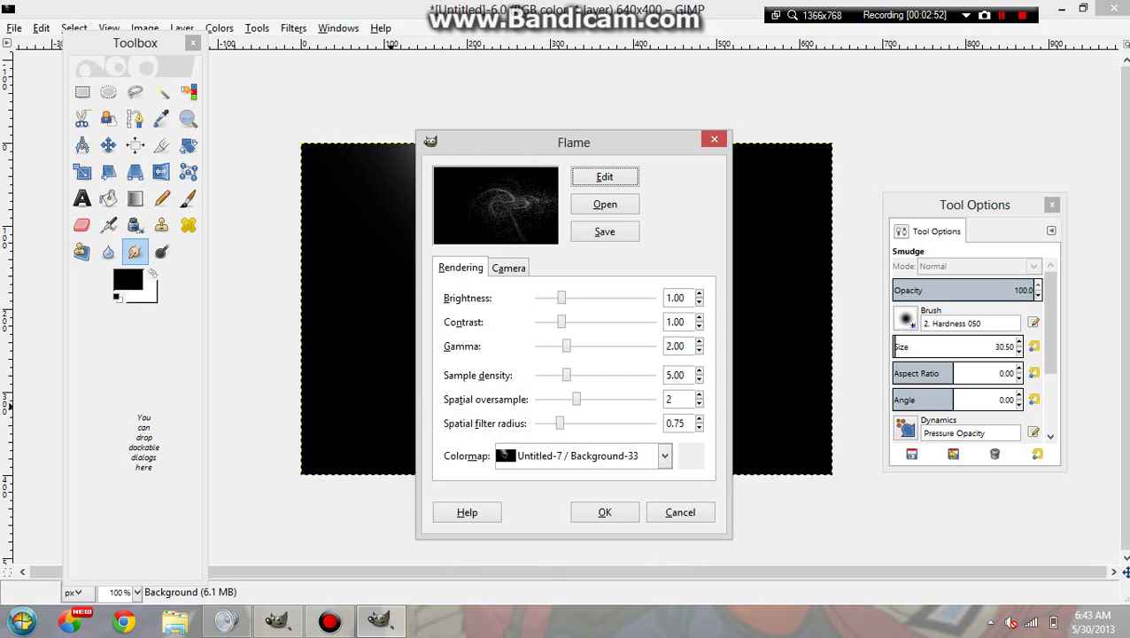
left_click(605, 512)
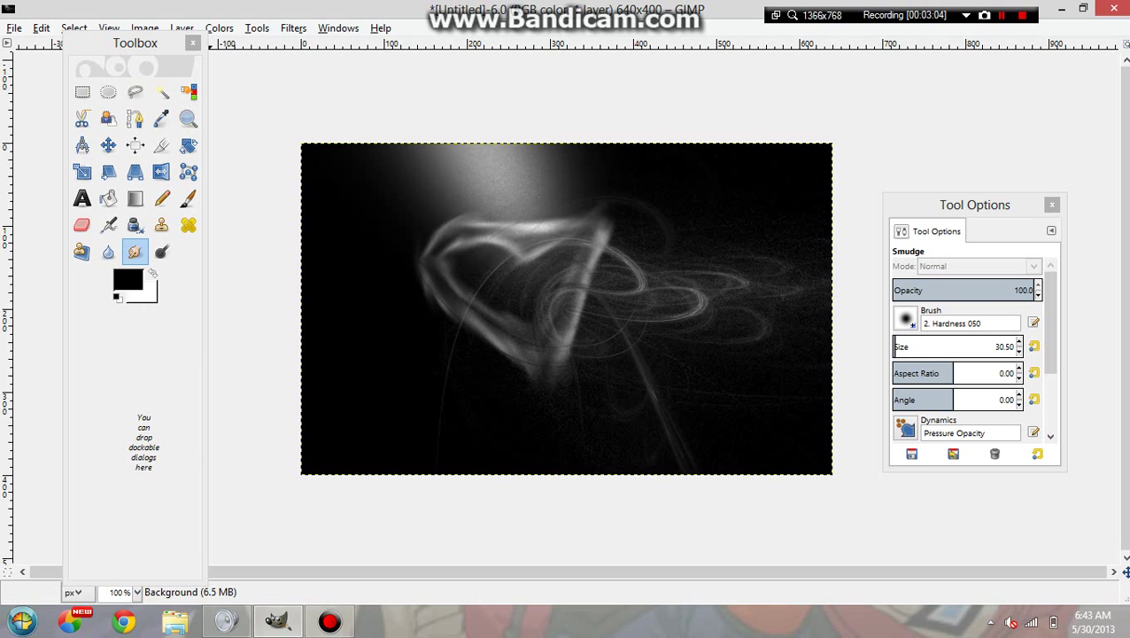
left_click(40, 27)
left_click(76, 46)
left_click(293, 28)
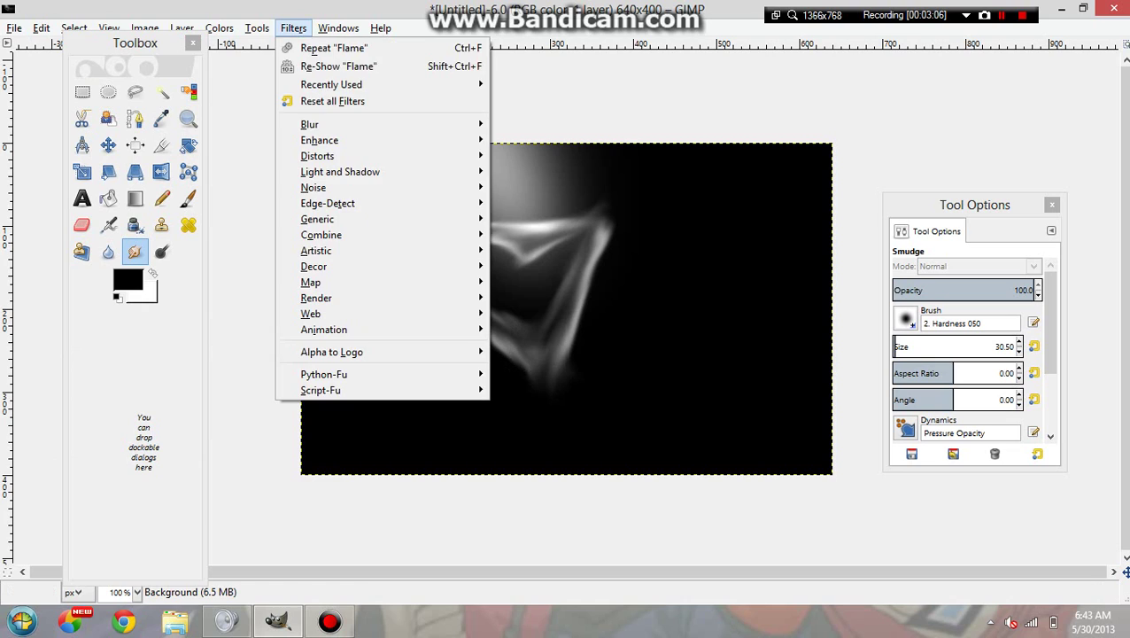
left_click(333, 48)
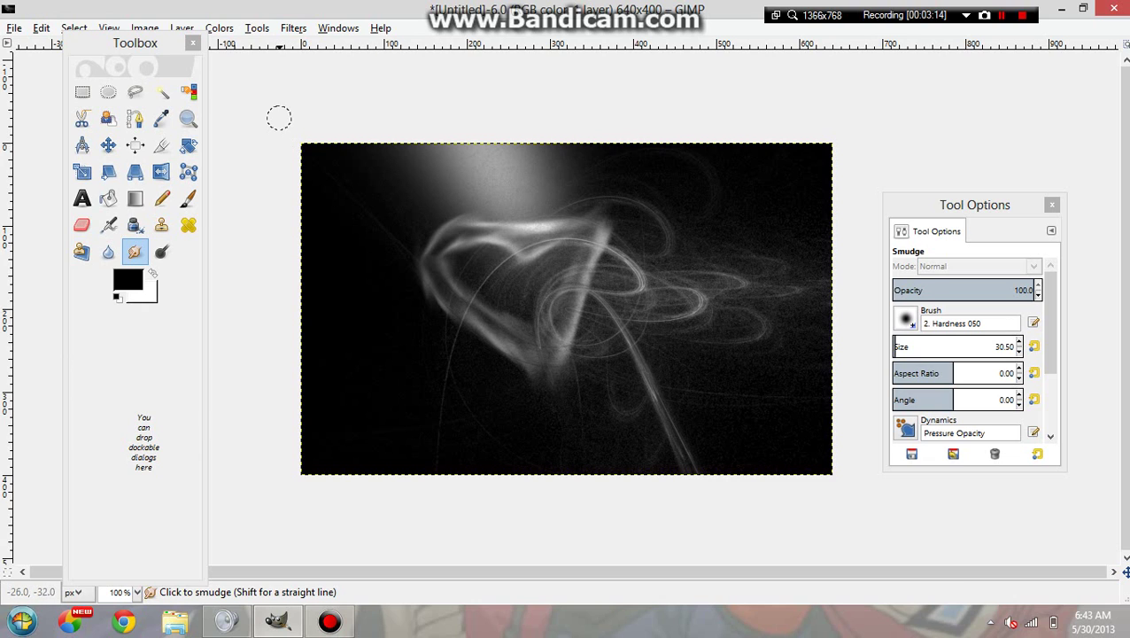
Open the settings of the Fog render filter for the heart image.
left_click(294, 27)
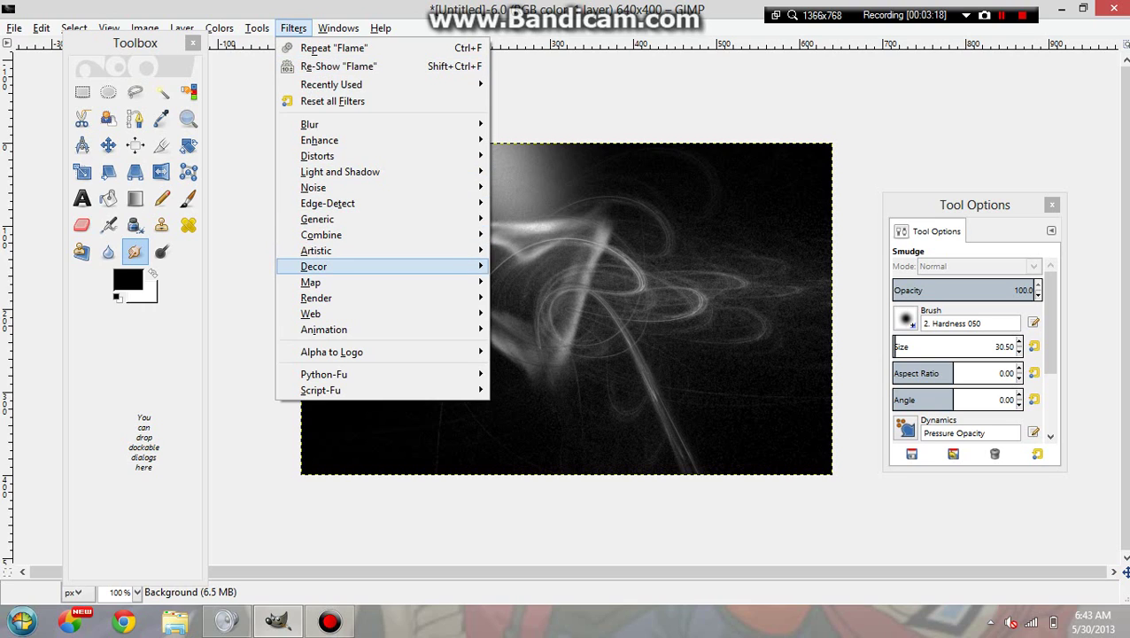
mouse_move(336, 266)
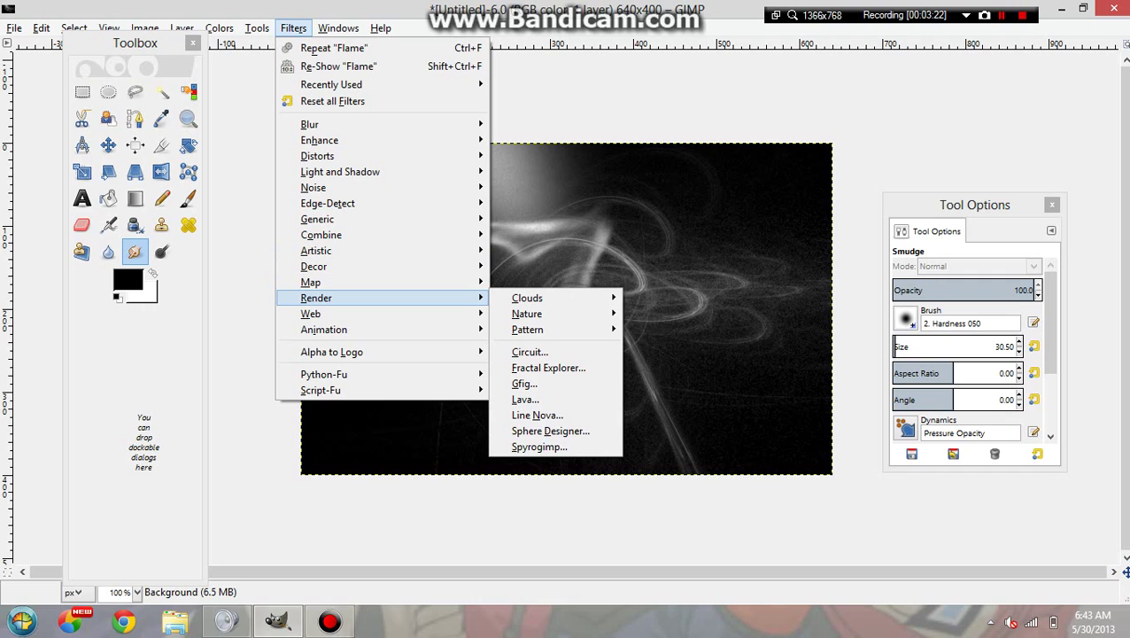
mouse_move(527, 297)
left_click(651, 314)
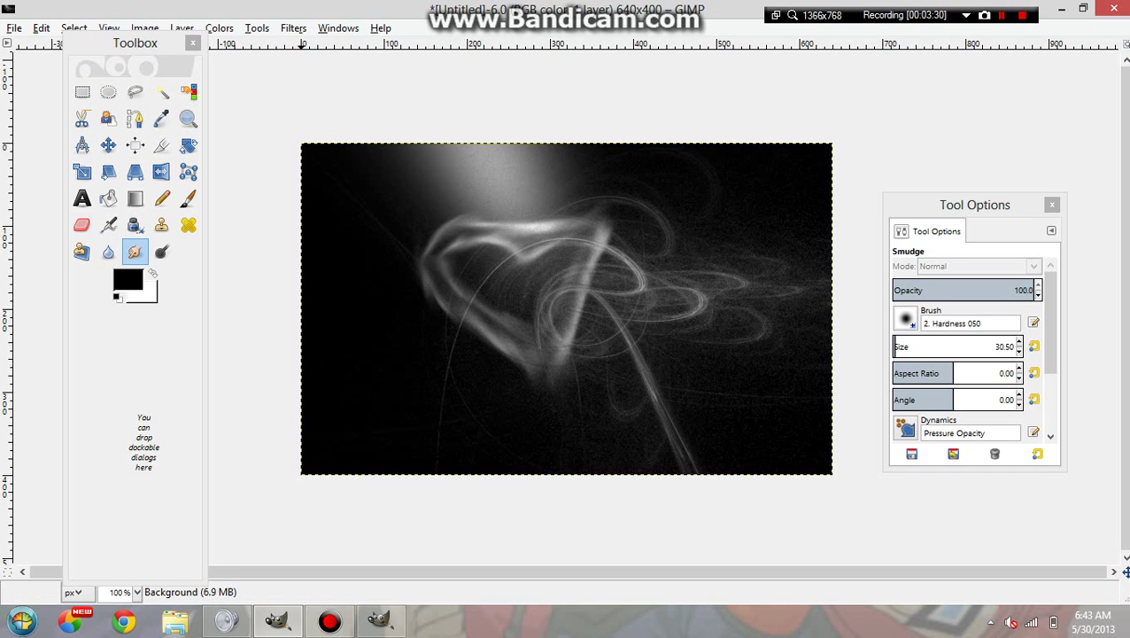
left_click(293, 27)
mouse_move(354, 172)
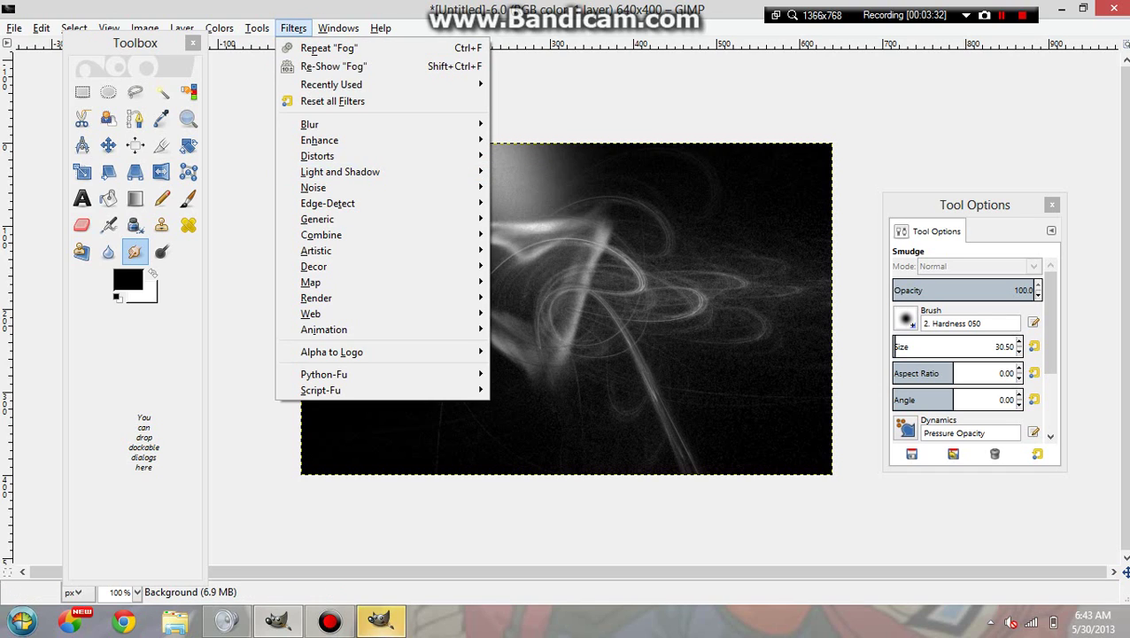
left_click(333, 66)
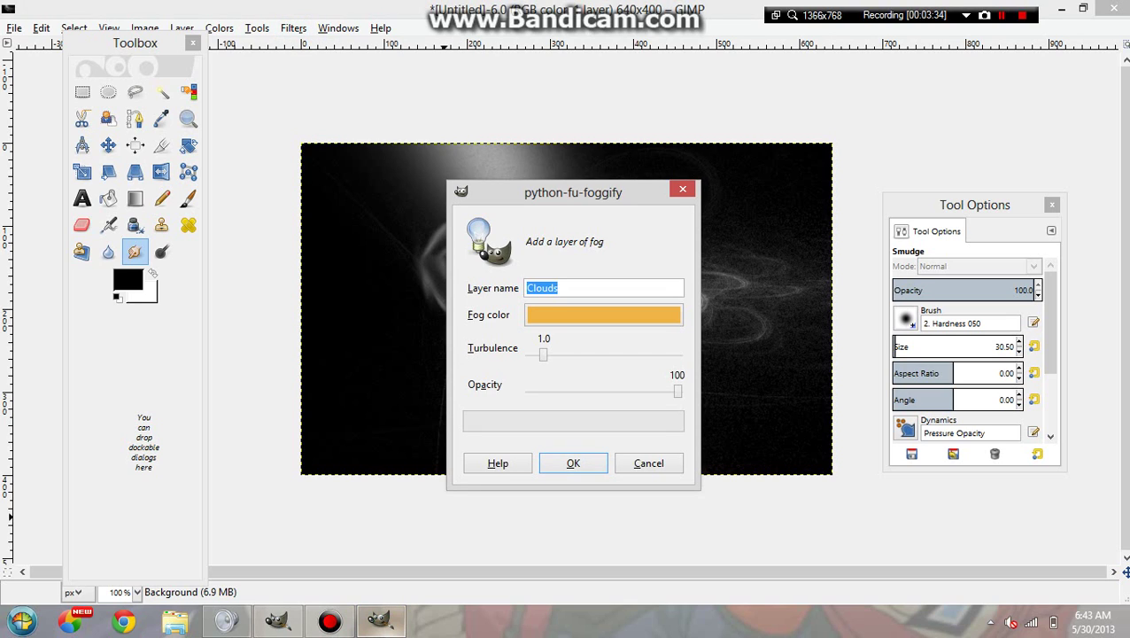
Set the fog color to a very light off-white and add the Clouds fog layer with turbulence 1.0 and opacity 100.
left_click(603, 314)
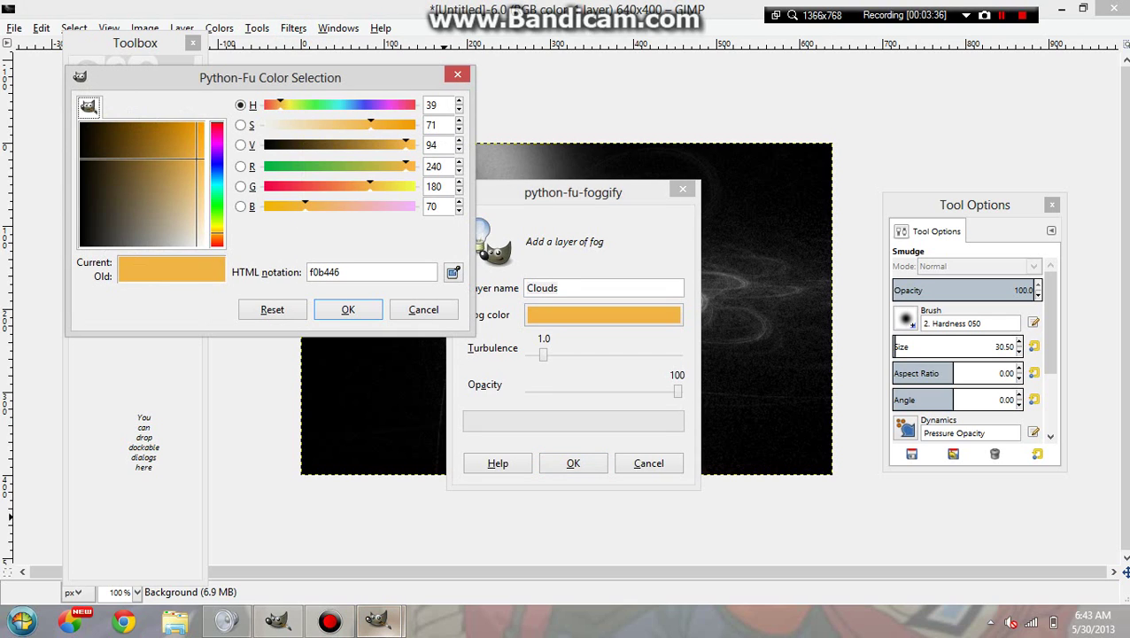
left_click(177, 243)
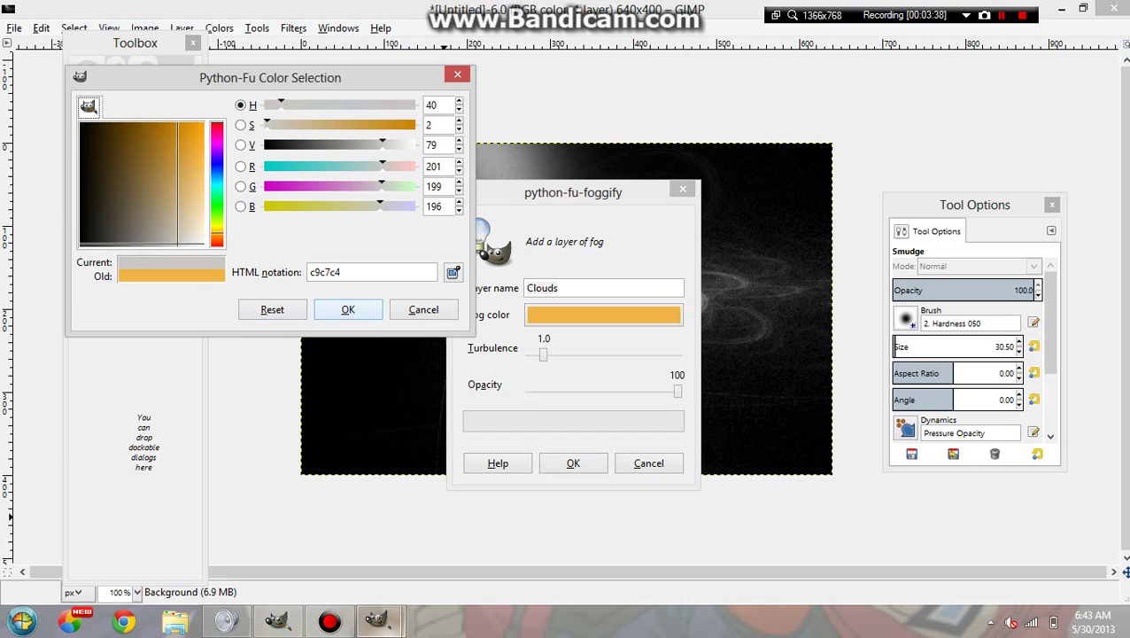
left_click(348, 309)
left_click(603, 314)
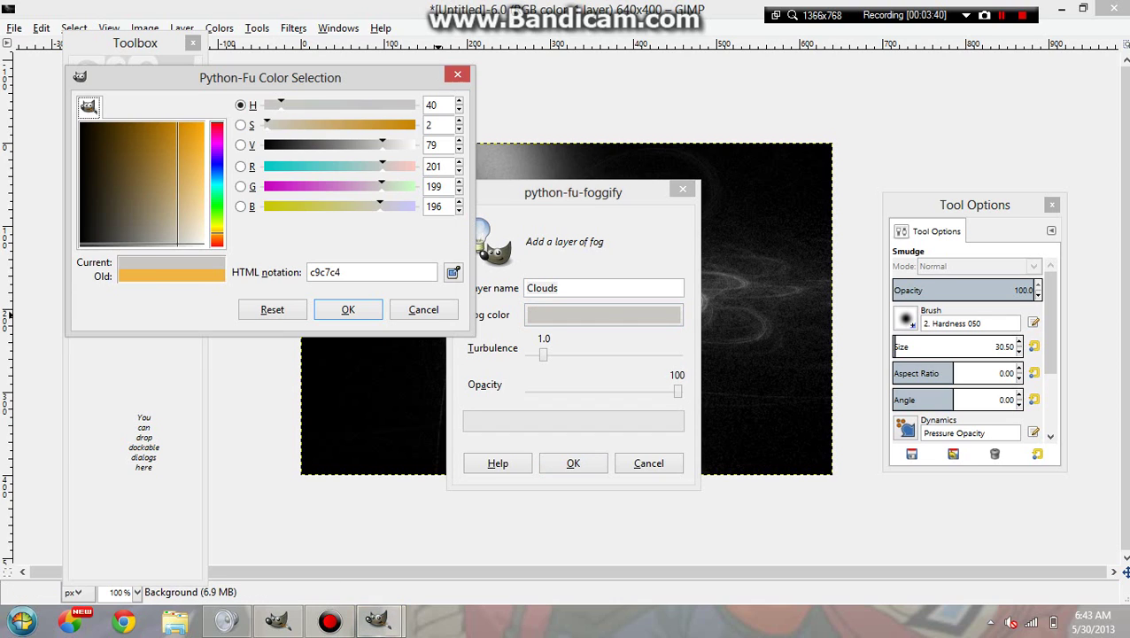
left_click(401, 144)
left_click(348, 309)
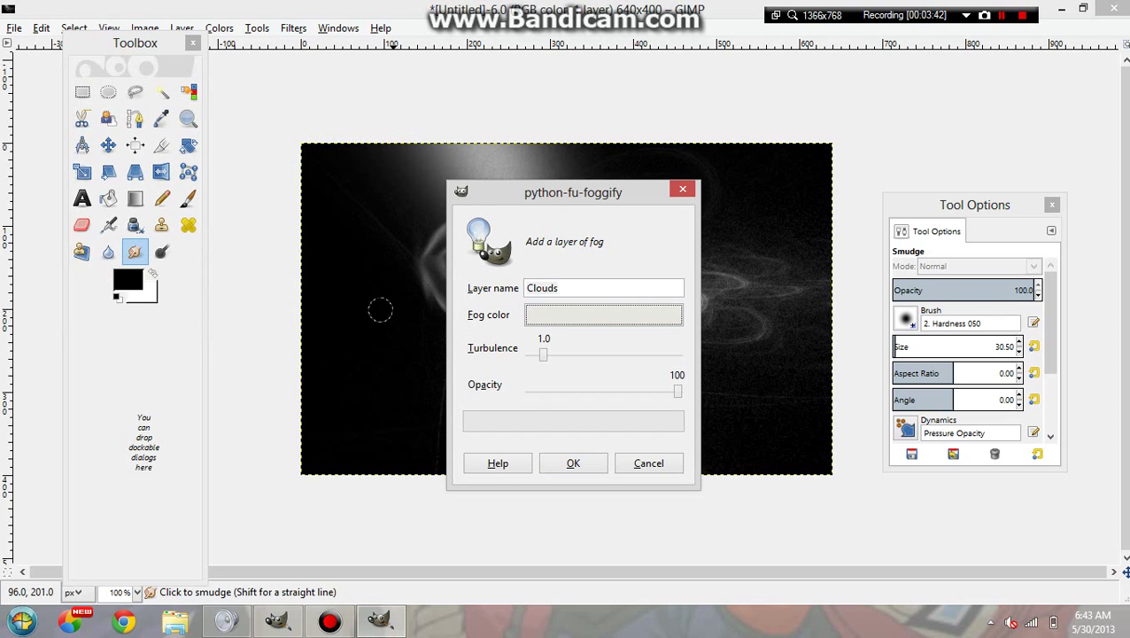
left_click(573, 463)
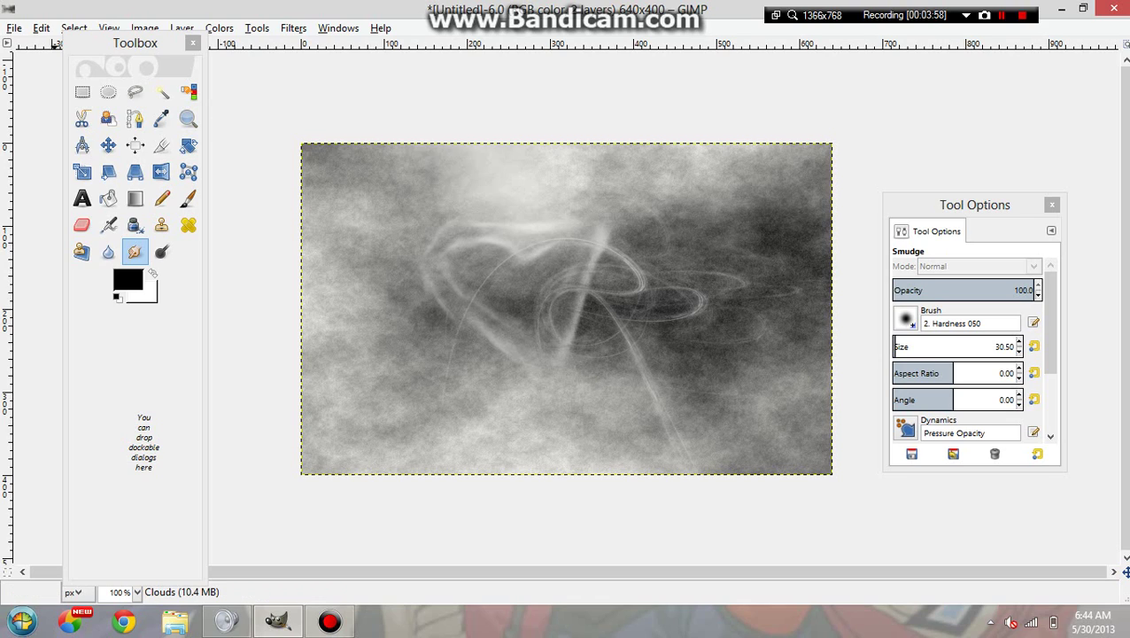
Paint "bai!" in large black letters across the heart image with the Paintbrush.
left_click(188, 199)
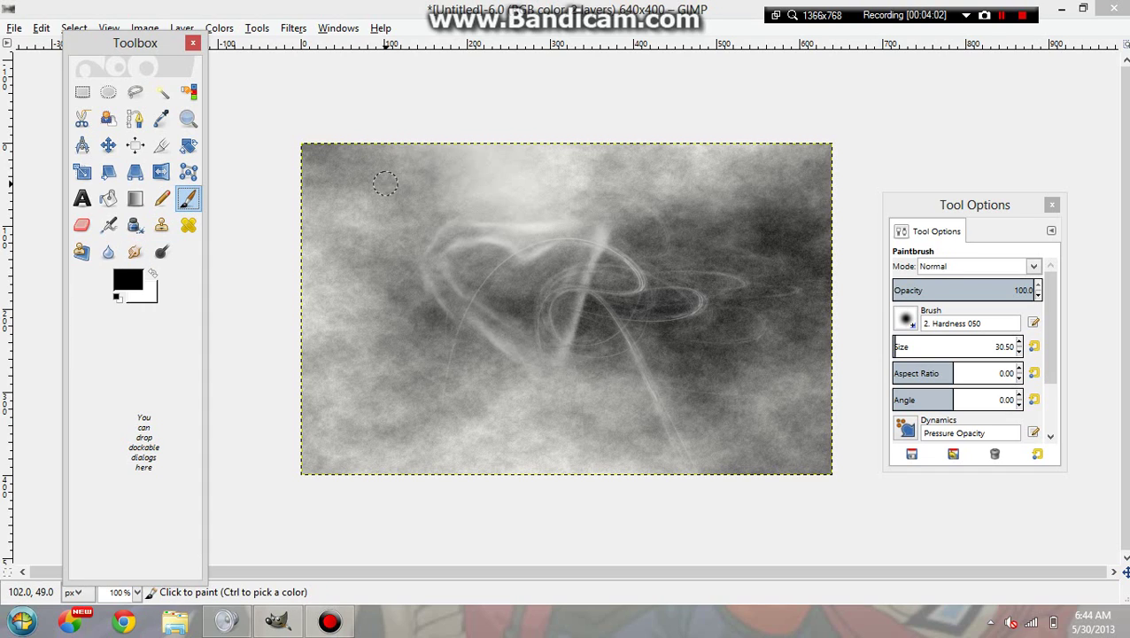
mouse_move(384, 184)
left_mouse_down()
mouse_move(370, 262)
mouse_move(421, 285)
mouse_move(411, 248)
mouse_move(380, 255)
left_mouse_up()
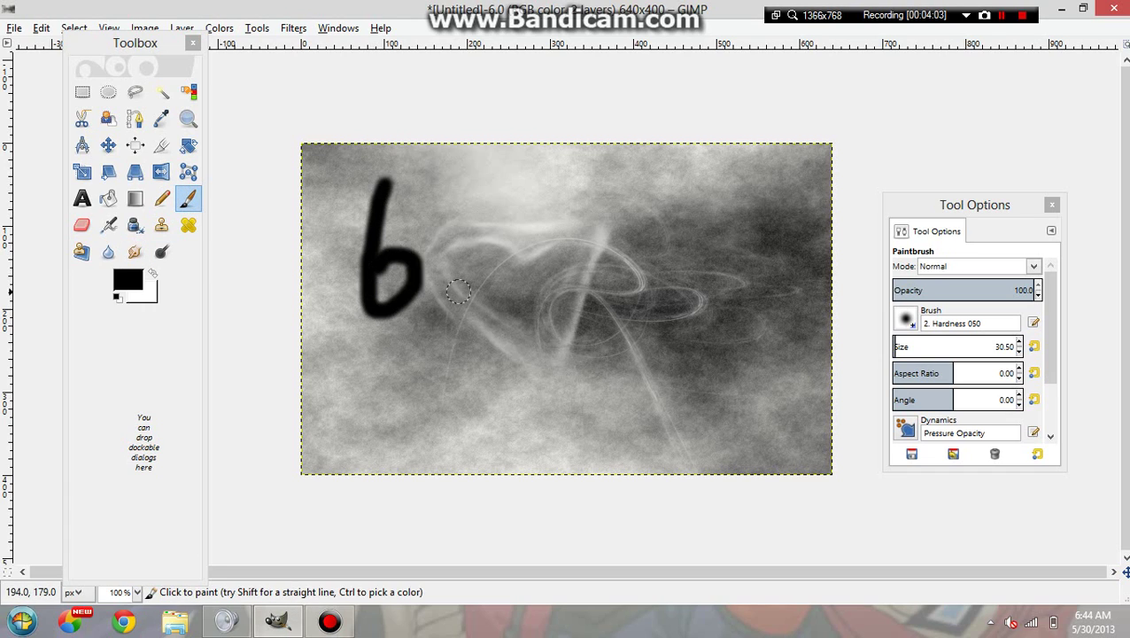
mouse_move(468, 260)
left_mouse_down()
mouse_move(448, 294)
mouse_move(479, 281)
mouse_move(498, 311)
left_mouse_up()
left_click_drag(527, 258, 528, 310)
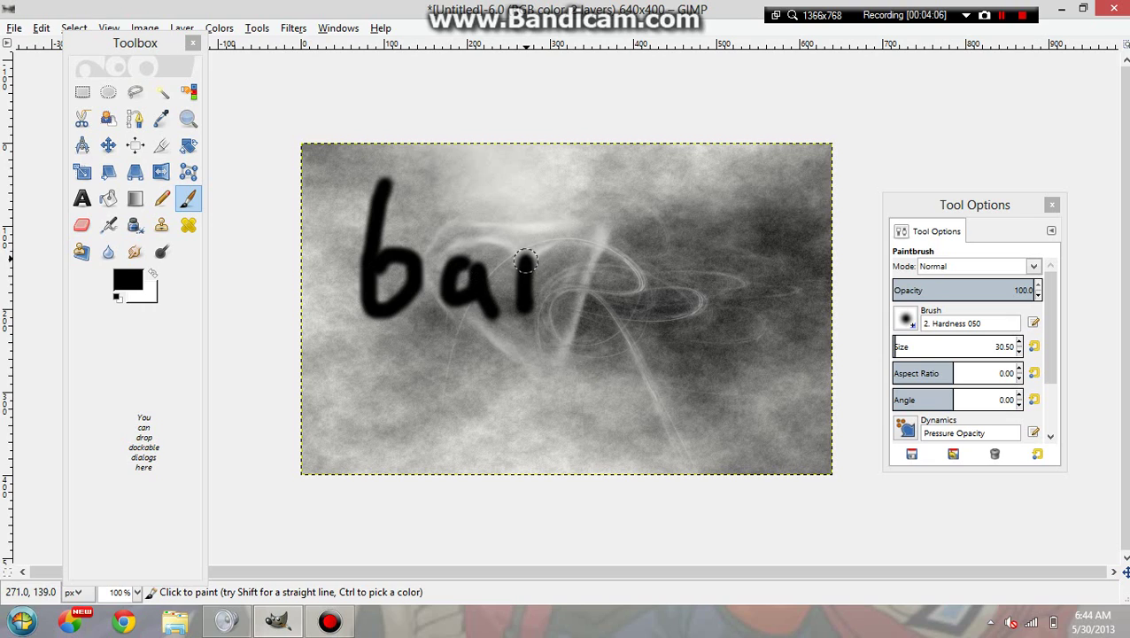
left_click(529, 220)
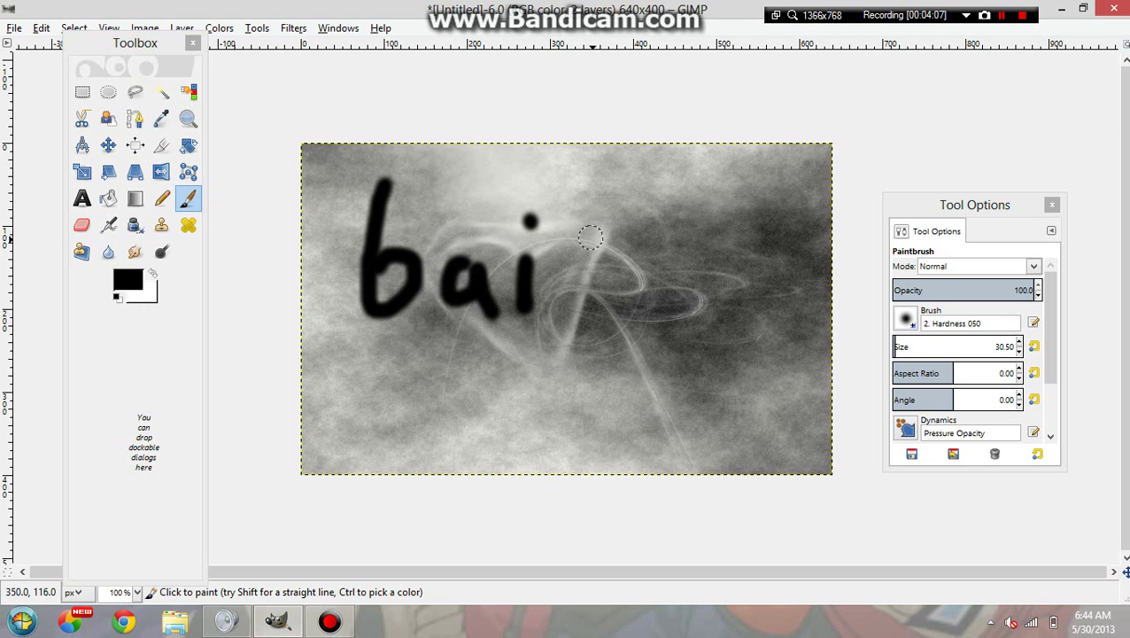
left_click_drag(596, 199, 596, 303)
left_click(586, 328)
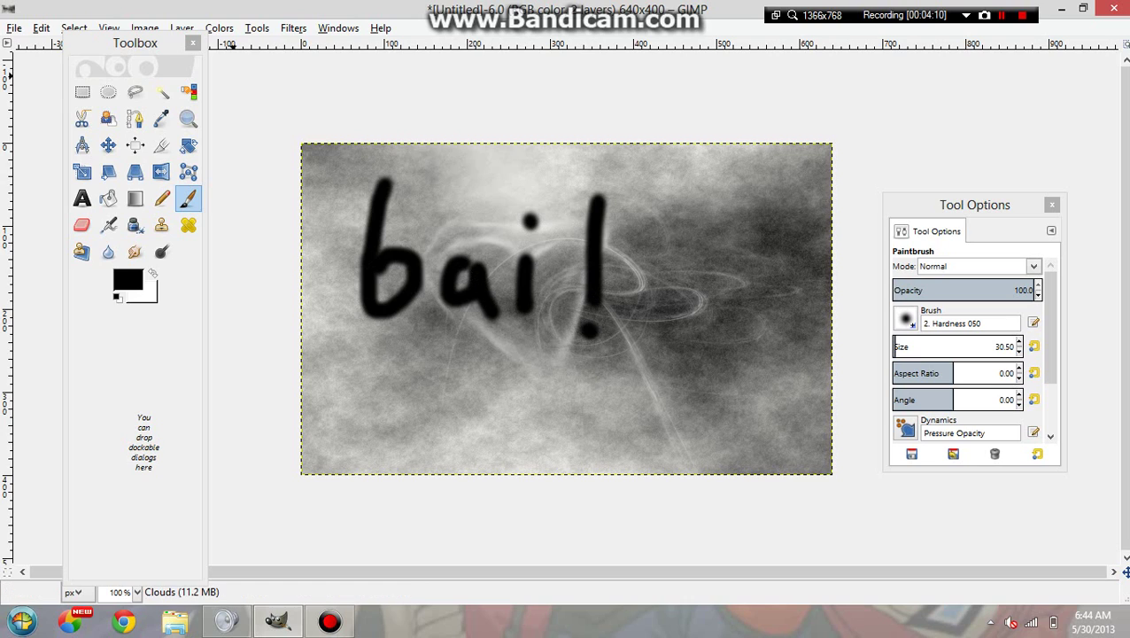
Revert the image to the Fog state in the undo history, removing all the painted lettering strokes.
left_click(40, 27)
left_click(71, 101)
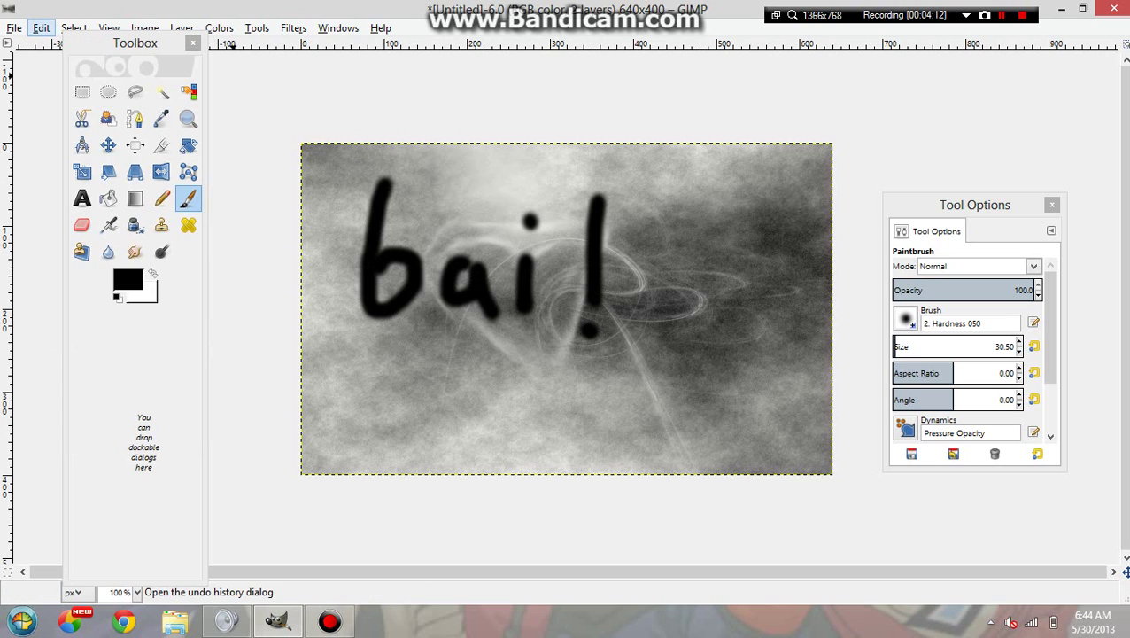
left_click(93, 148)
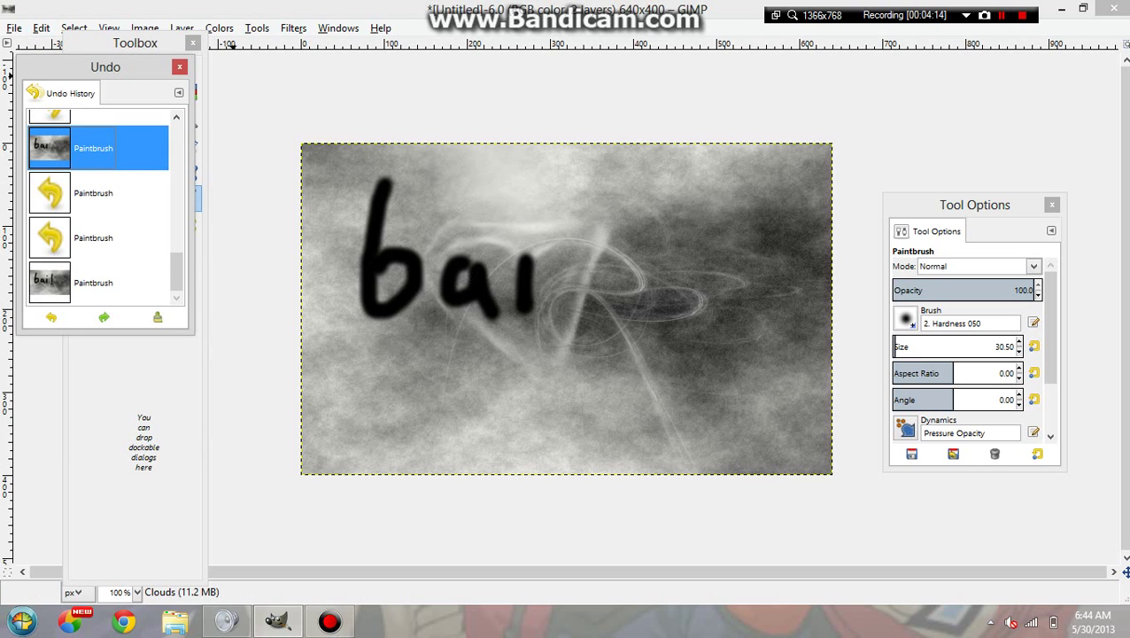
left_click(176, 233)
left_click(176, 201)
left_click_drag(176, 201, 176, 246)
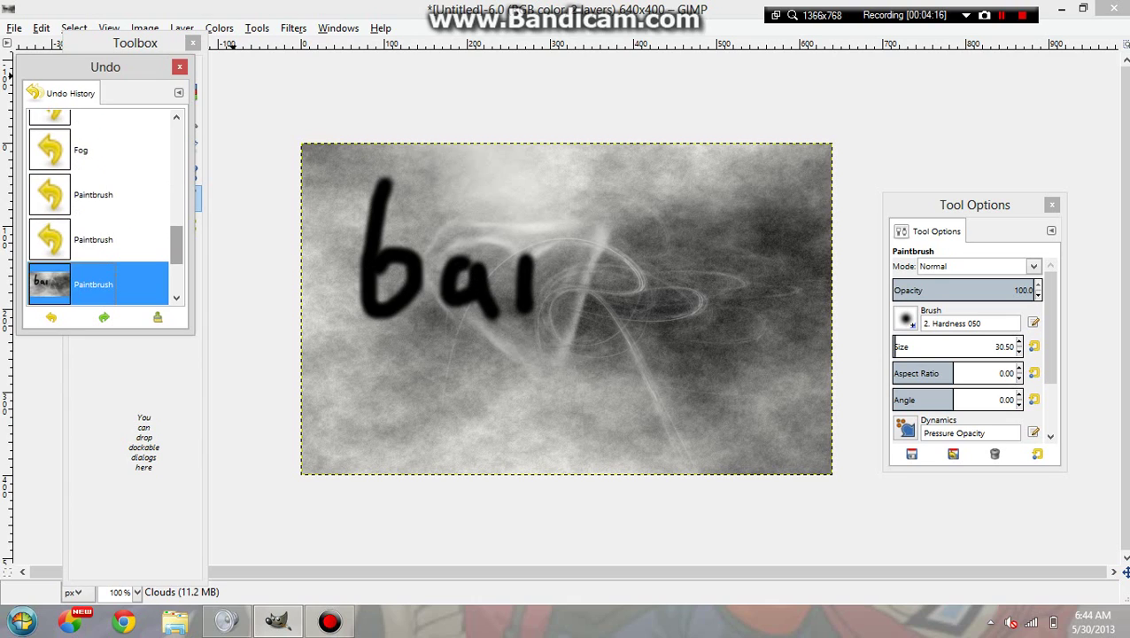
left_click(93, 239)
left_click(93, 194)
left_click(93, 150)
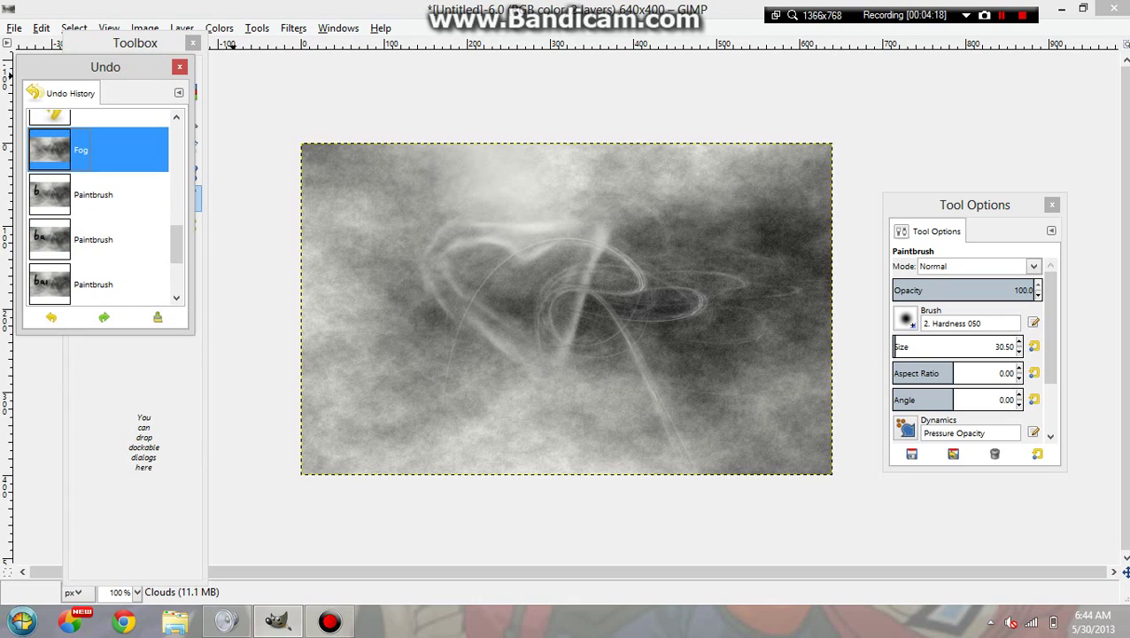
left_click(180, 66)
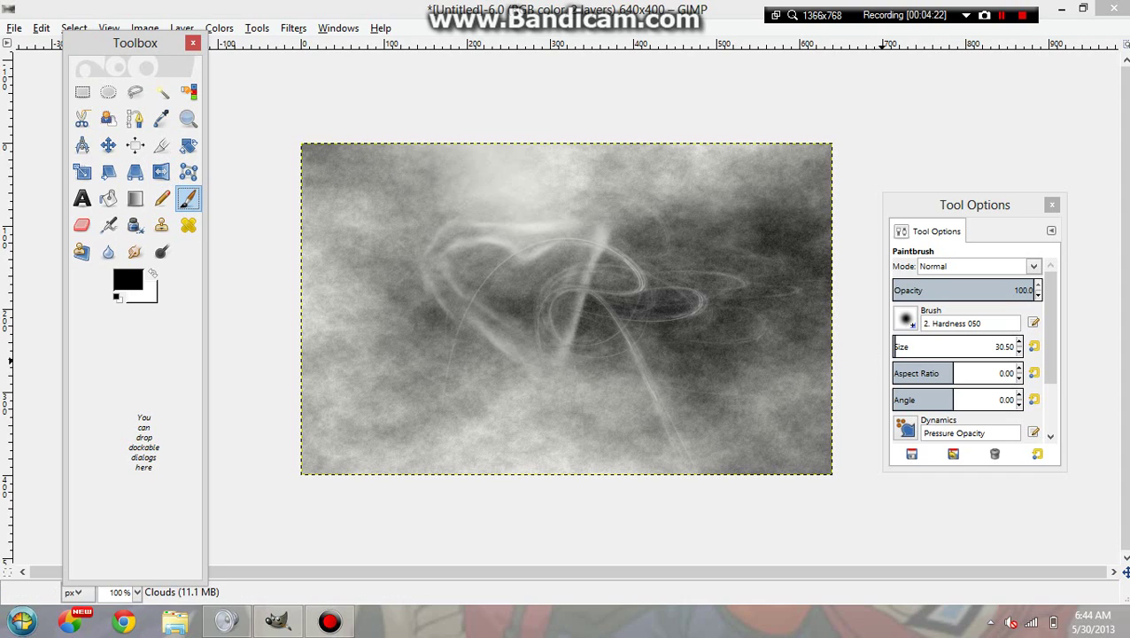
Set the brush size to 7.55 and hand-paint the artist's signature in black in the image's lower-left corner.
left_click_drag(895, 346, 893, 346)
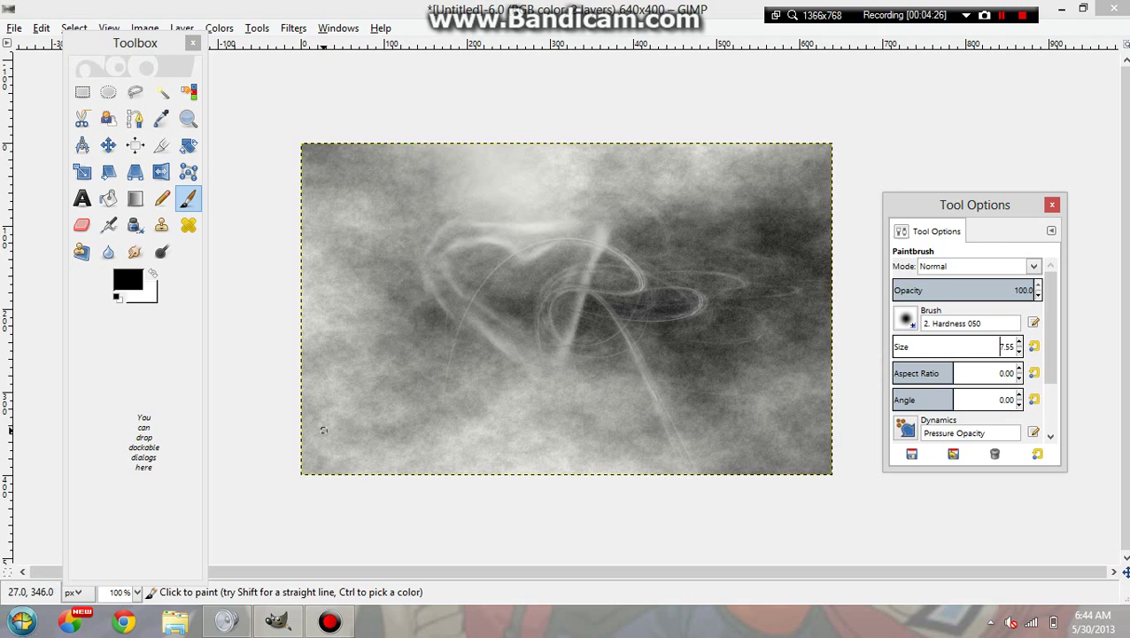
mouse_move(308, 447)
left_mouse_down()
mouse_move(308, 465)
mouse_move(322, 465)
left_mouse_up()
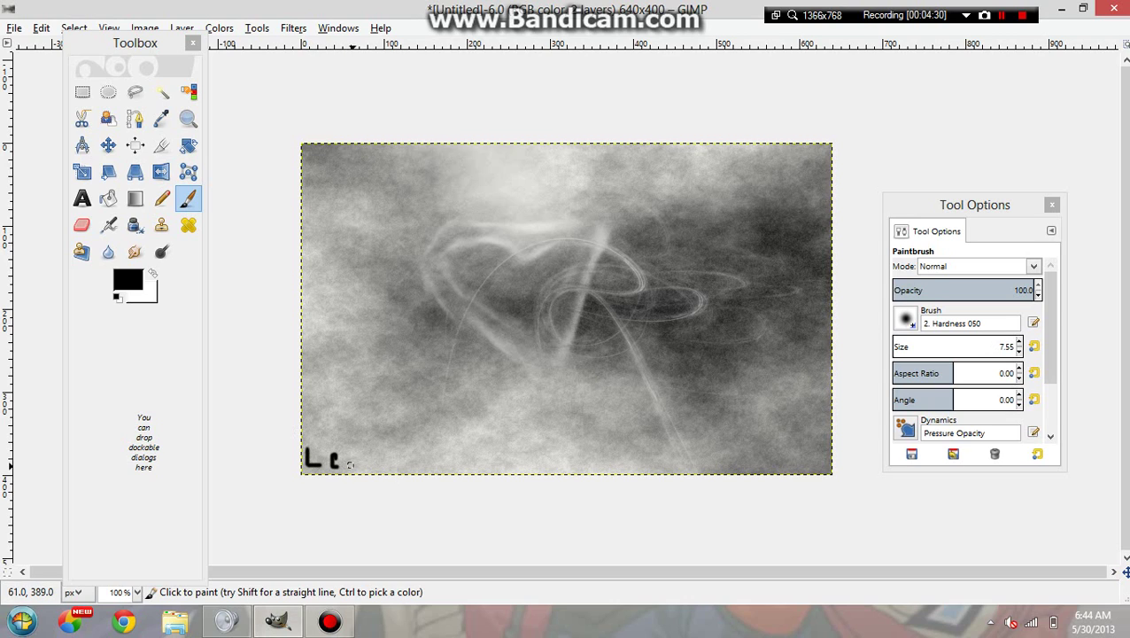
mouse_move(351, 465)
left_mouse_down()
mouse_move(399, 464)
mouse_move(414, 494)
mouse_move(422, 459)
left_mouse_up()
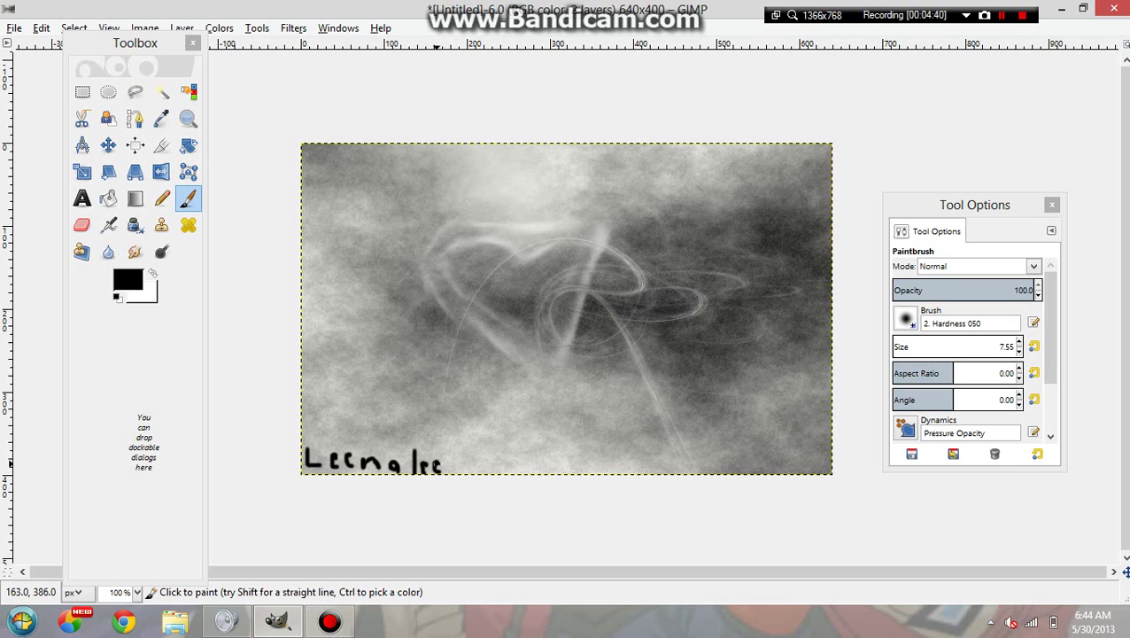
left_click_drag(463, 443, 459, 457)
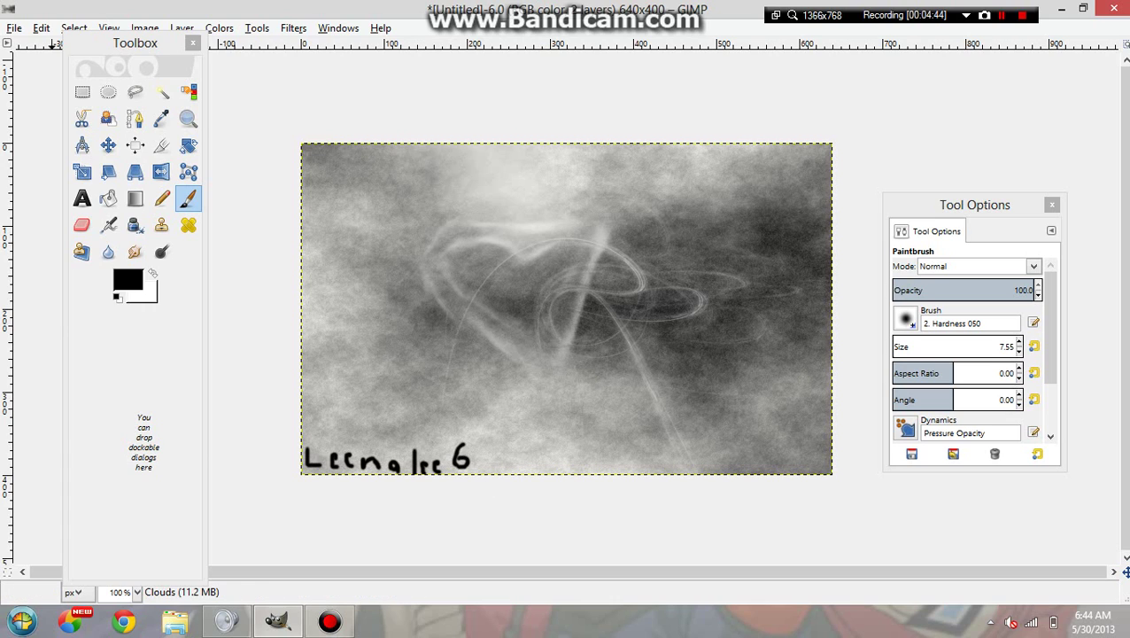
Copy the pixels of the signed Clouds layer to the clipboard.
left_click(41, 27)
left_click(101, 143)
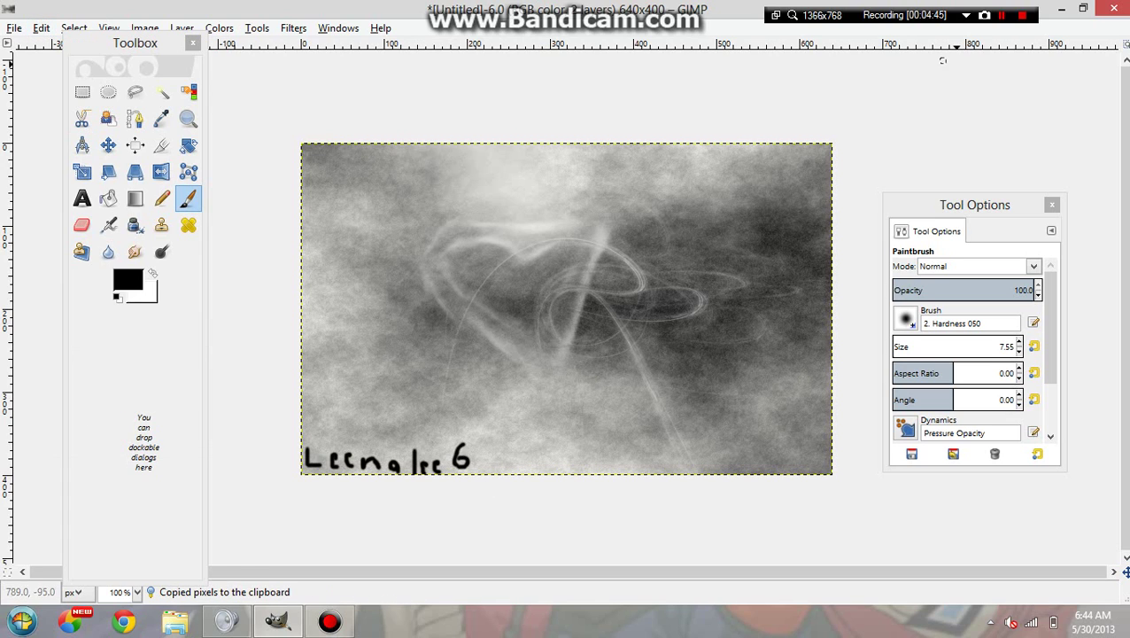